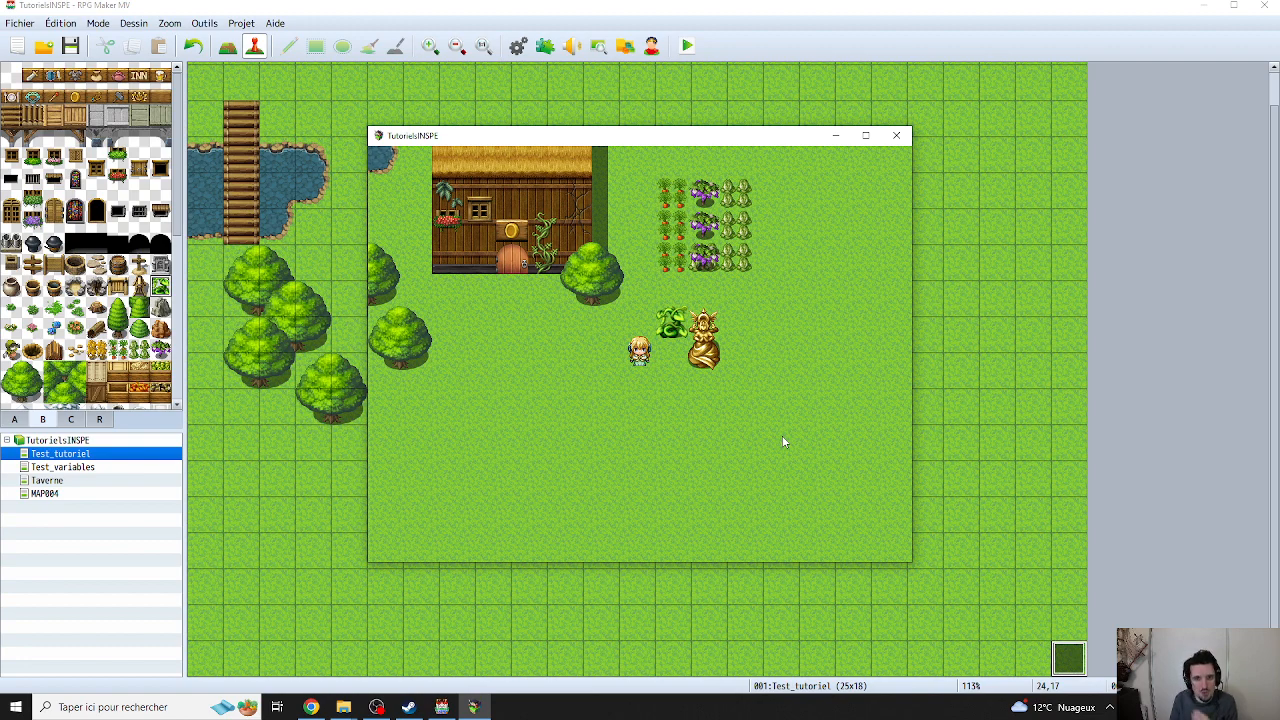
# - In the running playtest, walk the hero to the goddess statue and talk to it to start the countdown
pyautogui.press('Right')
pyautogui.press('Right')
pyautogui.press('Up')
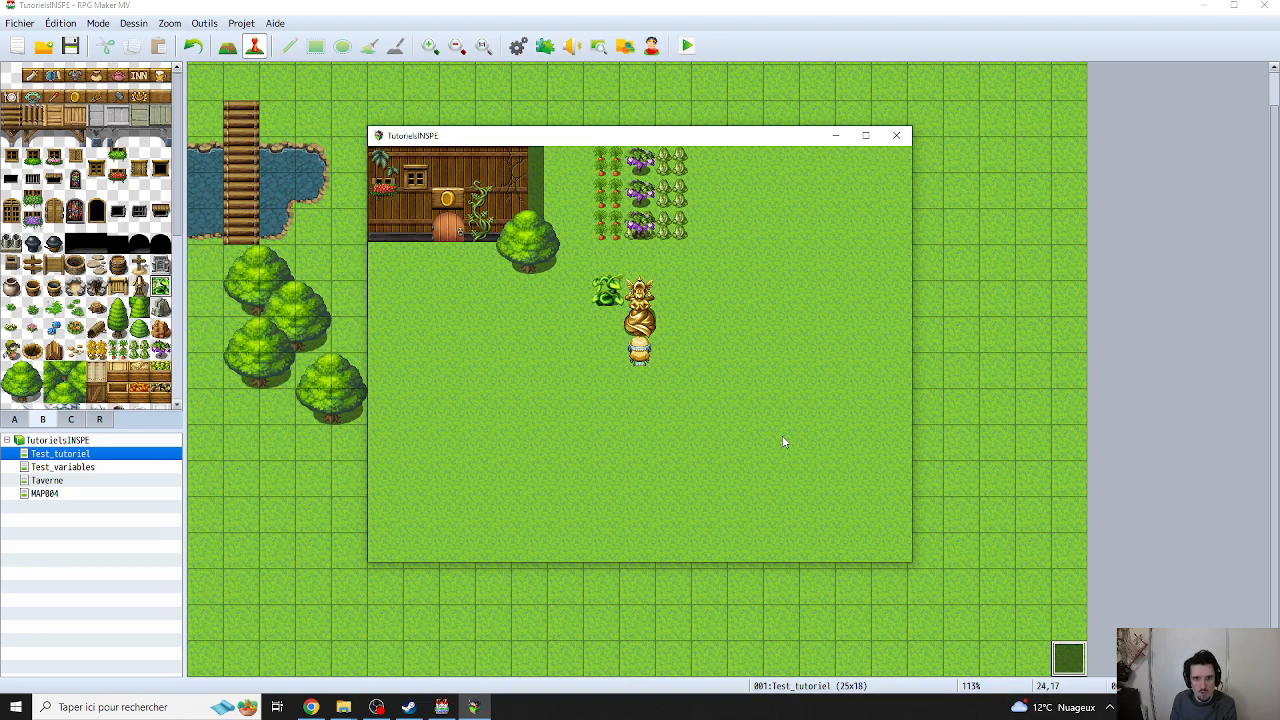
pyautogui.press('Return')
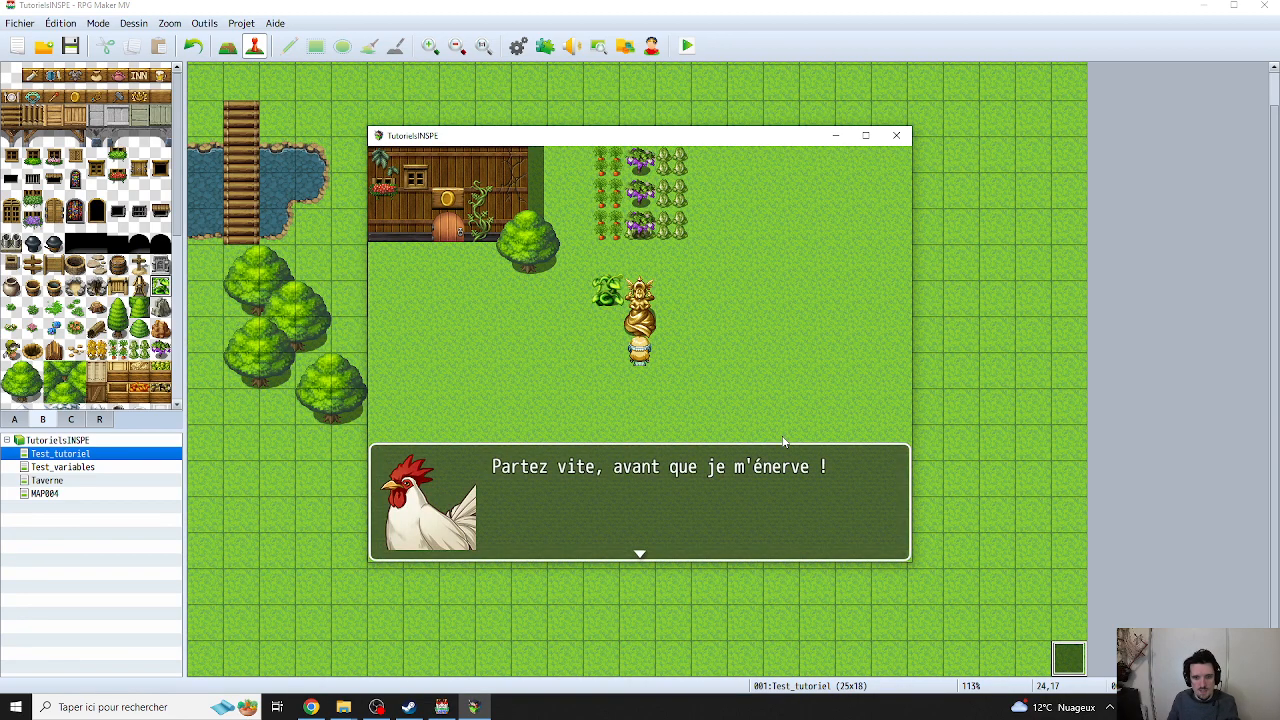
pyautogui.press('Return')
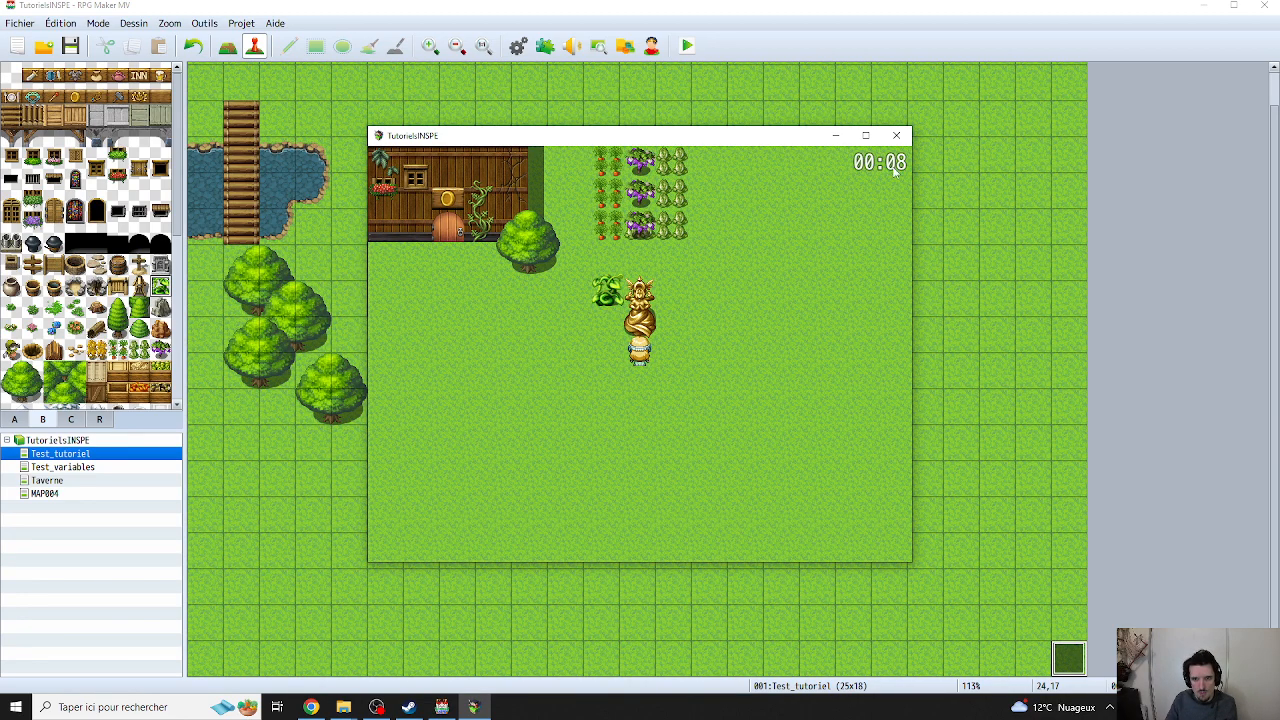
# - Walk the hero around the map until the countdown runs out, and close the playtest
pyautogui.press('Left')
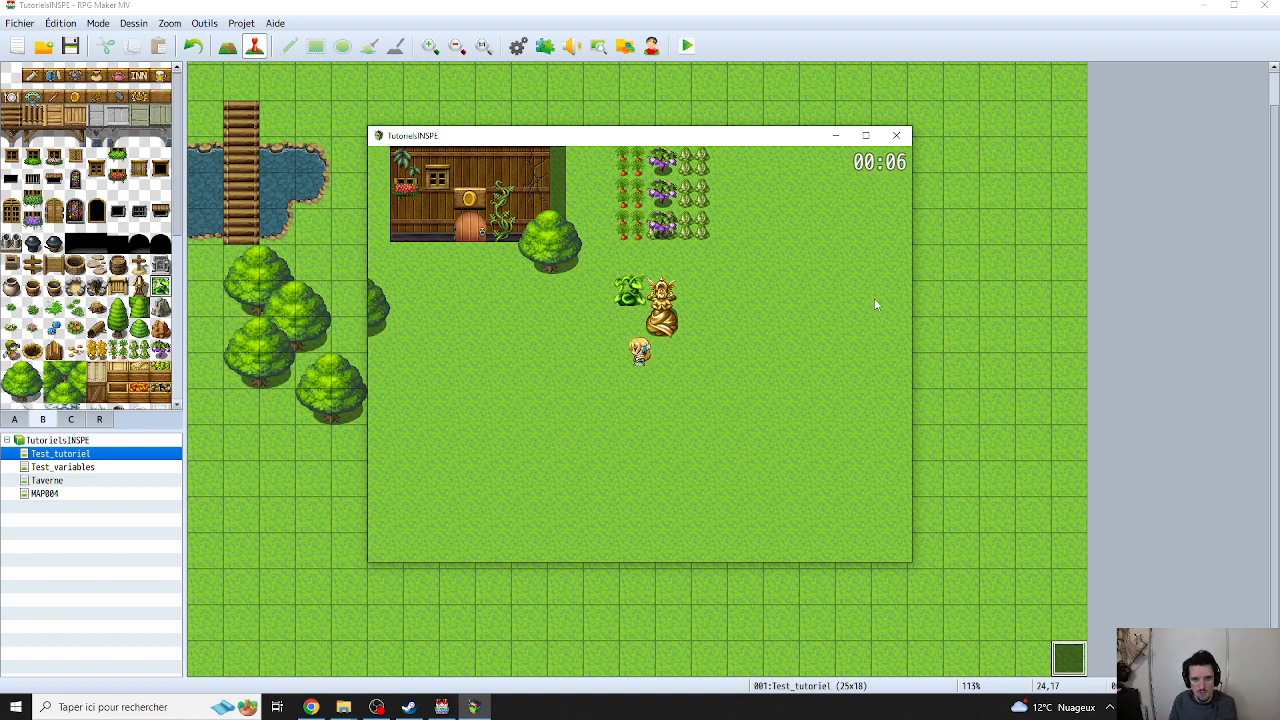
pyautogui.press('Up')
pyautogui.press('Left')
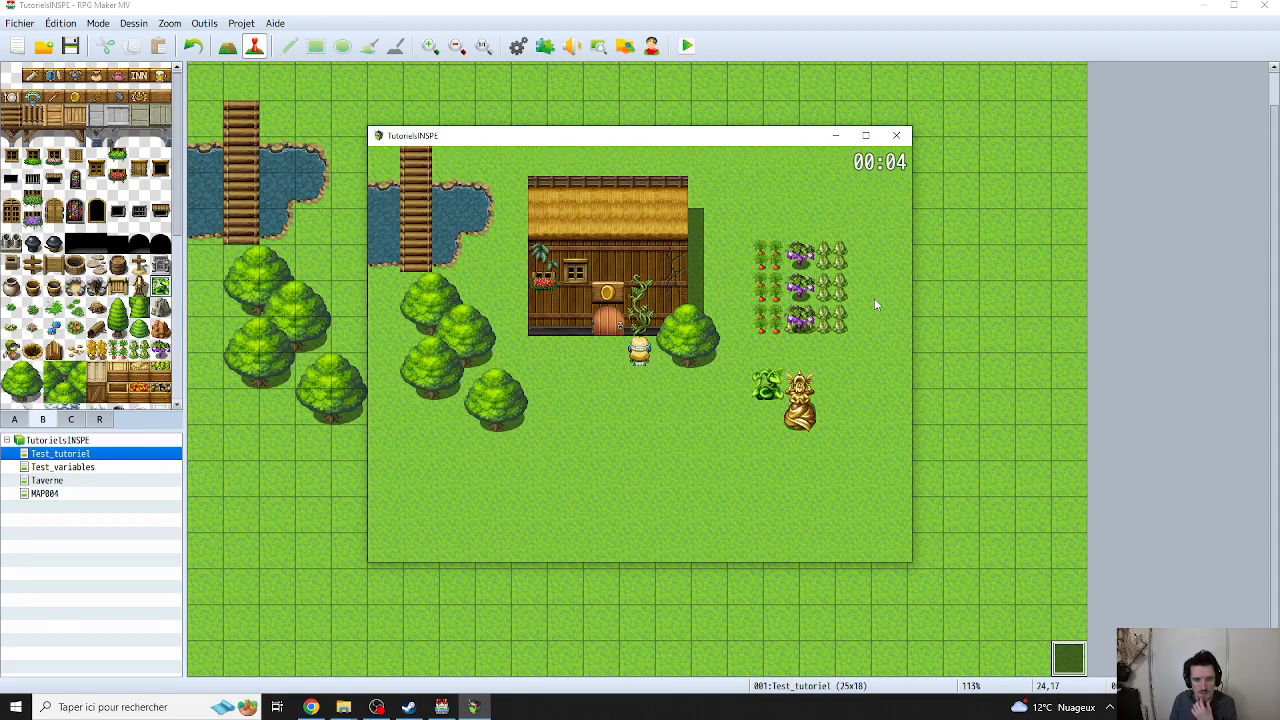
pyautogui.press('Down')
pyautogui.press('Right')
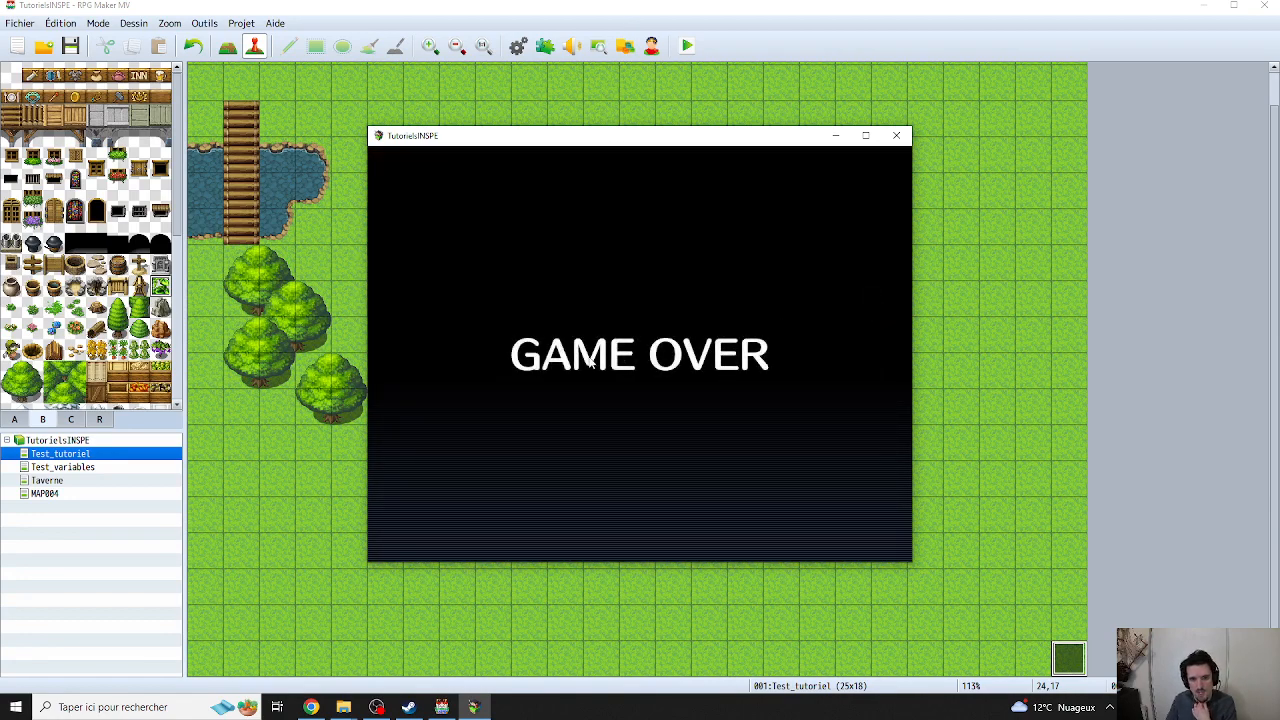
pyautogui.click(888, 141)
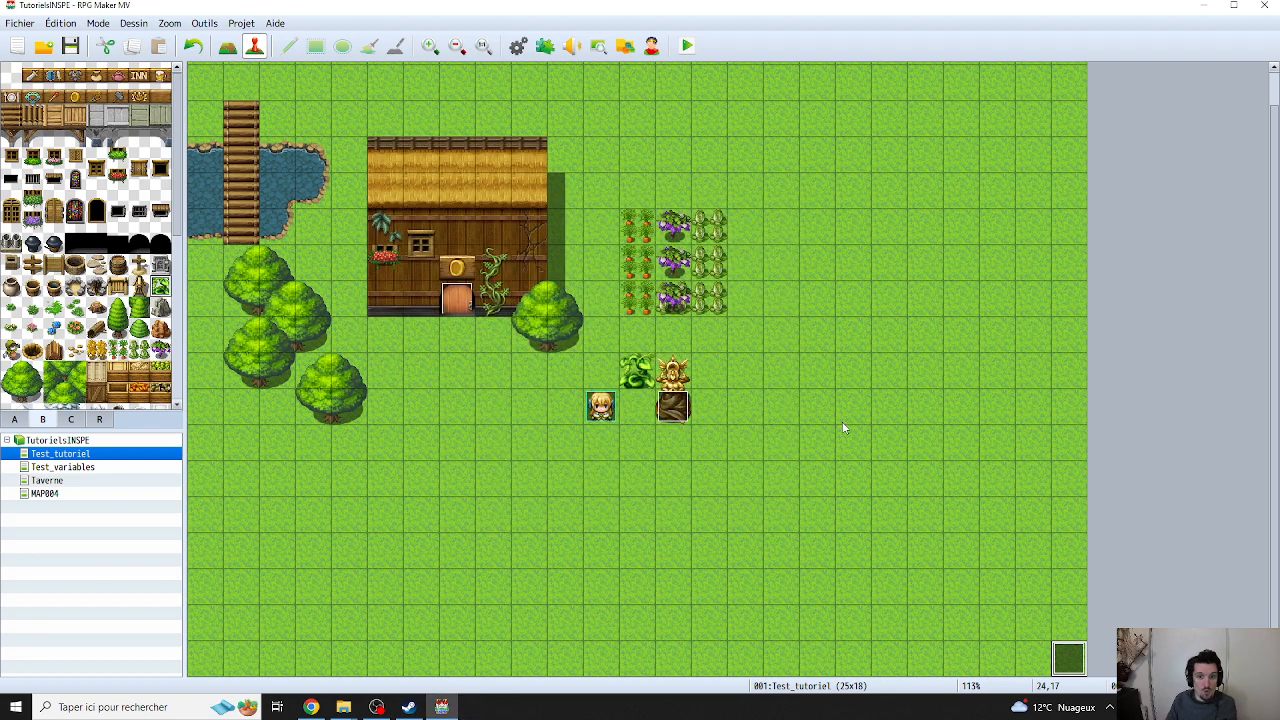
# - Examine page 1 of the Deesse event, including its text, timer and local switch commands and where the timer command is found
pyautogui.doubleClick(672, 410)
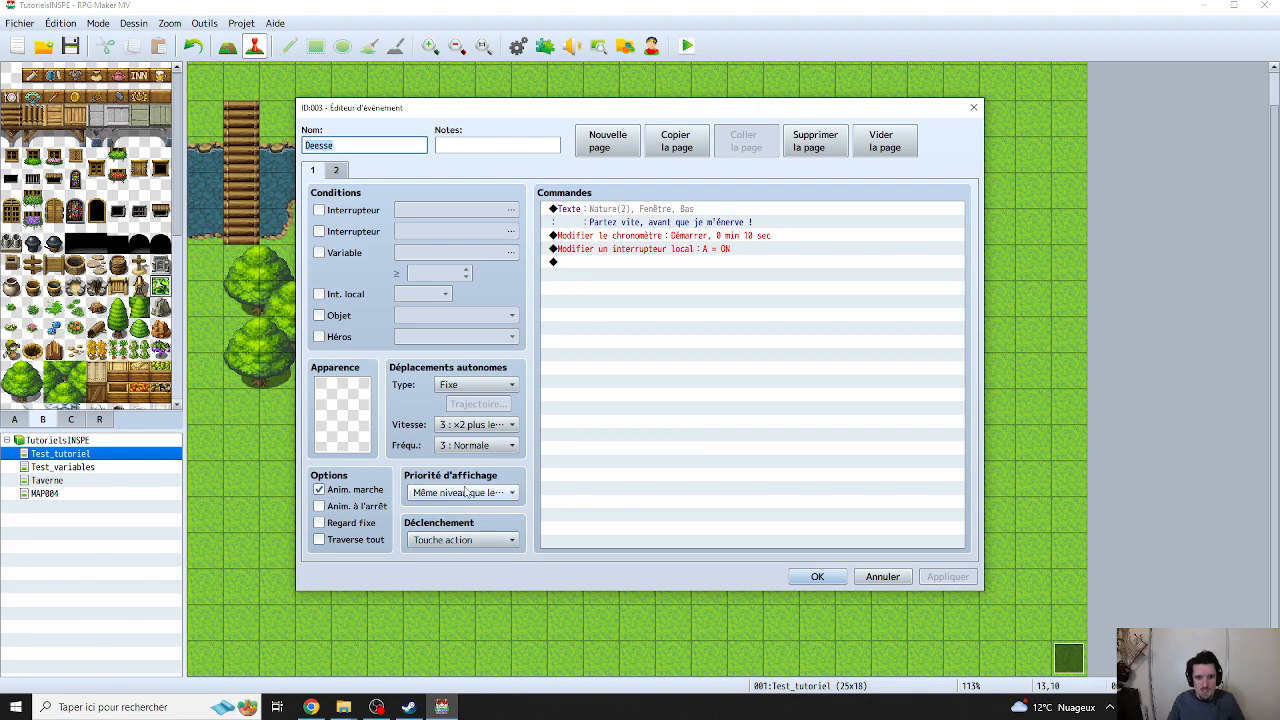
pyautogui.click(650, 213)
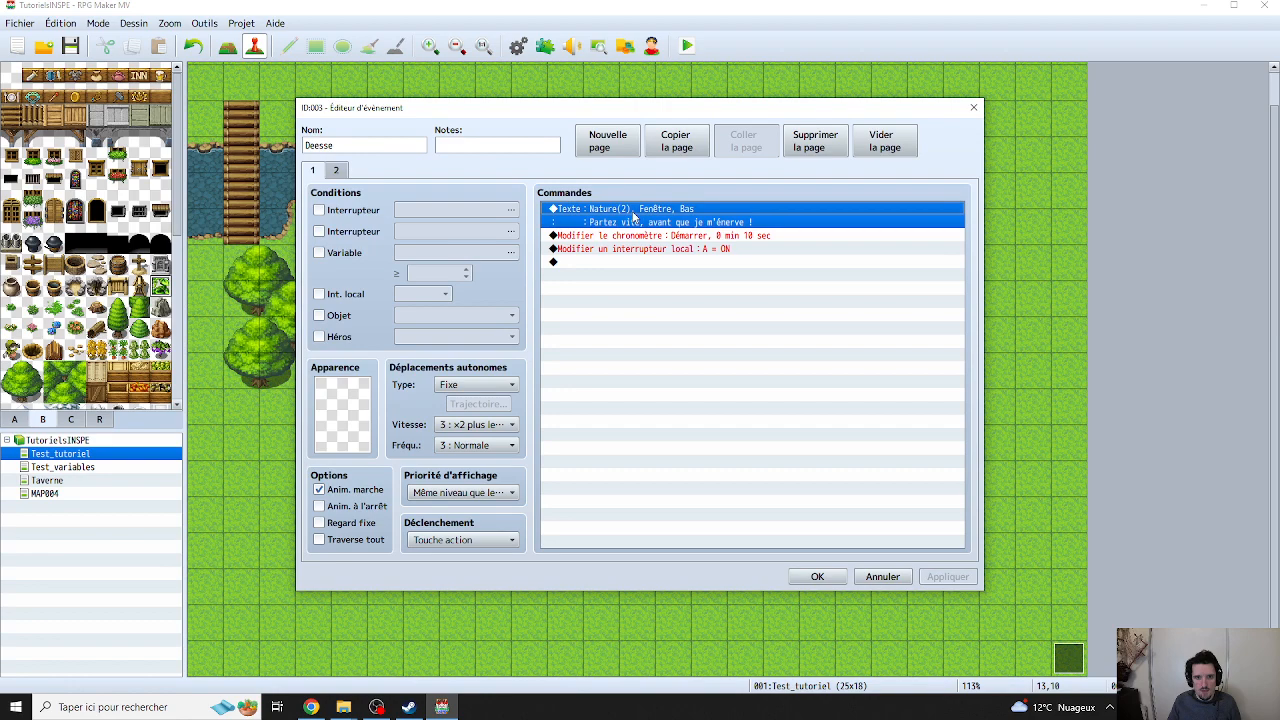
pyautogui.click(593, 237)
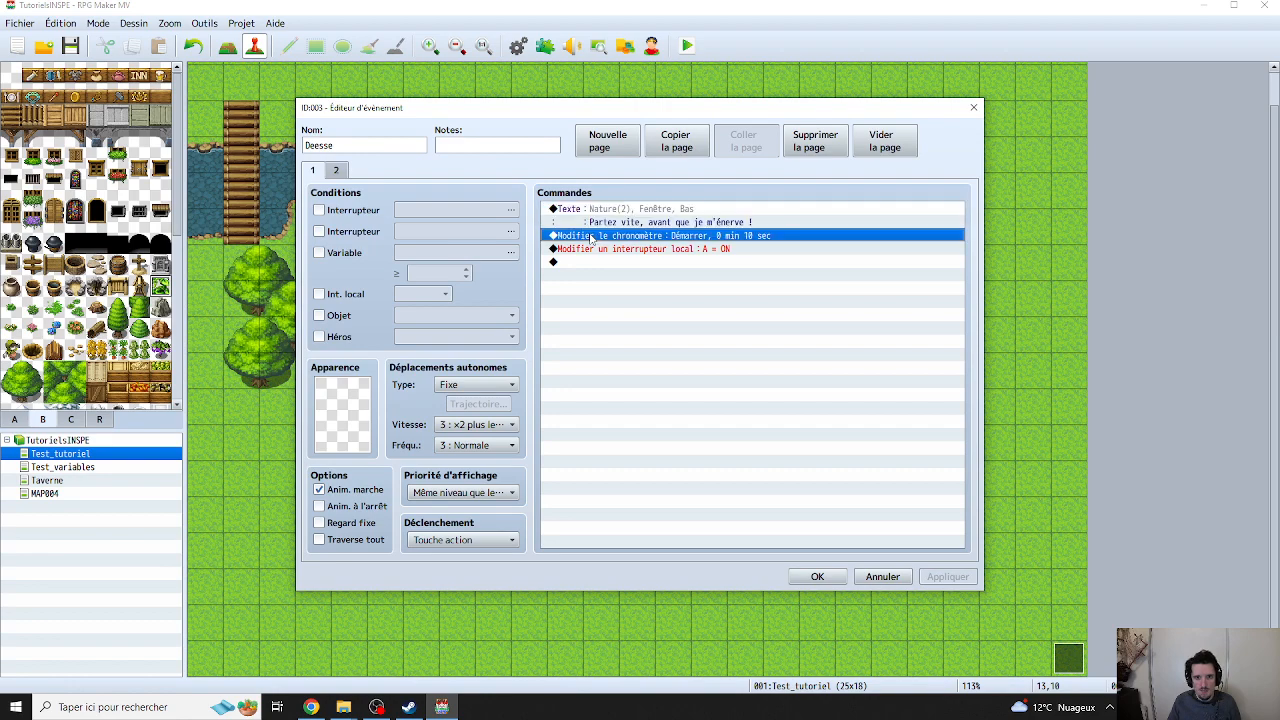
pyautogui.click(593, 260)
pyautogui.doubleClick(617, 262)
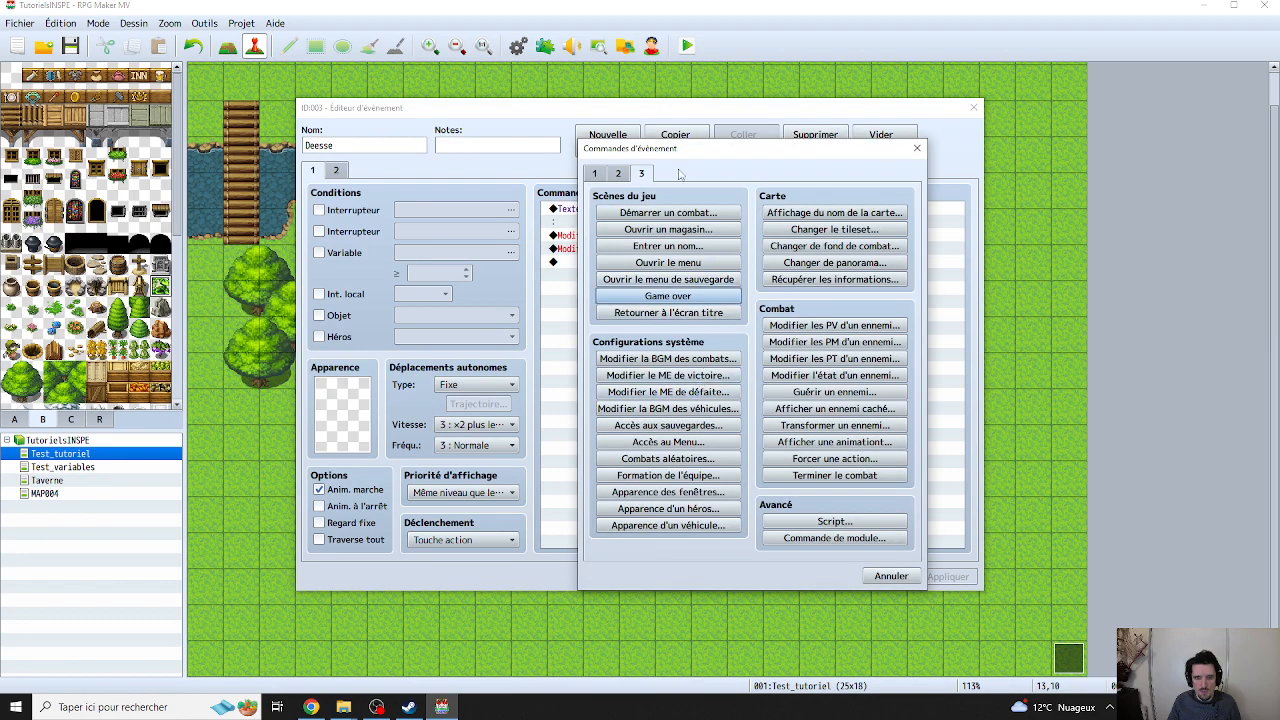
pyautogui.moveTo(677, 149); pyautogui.dragTo(760, 149)
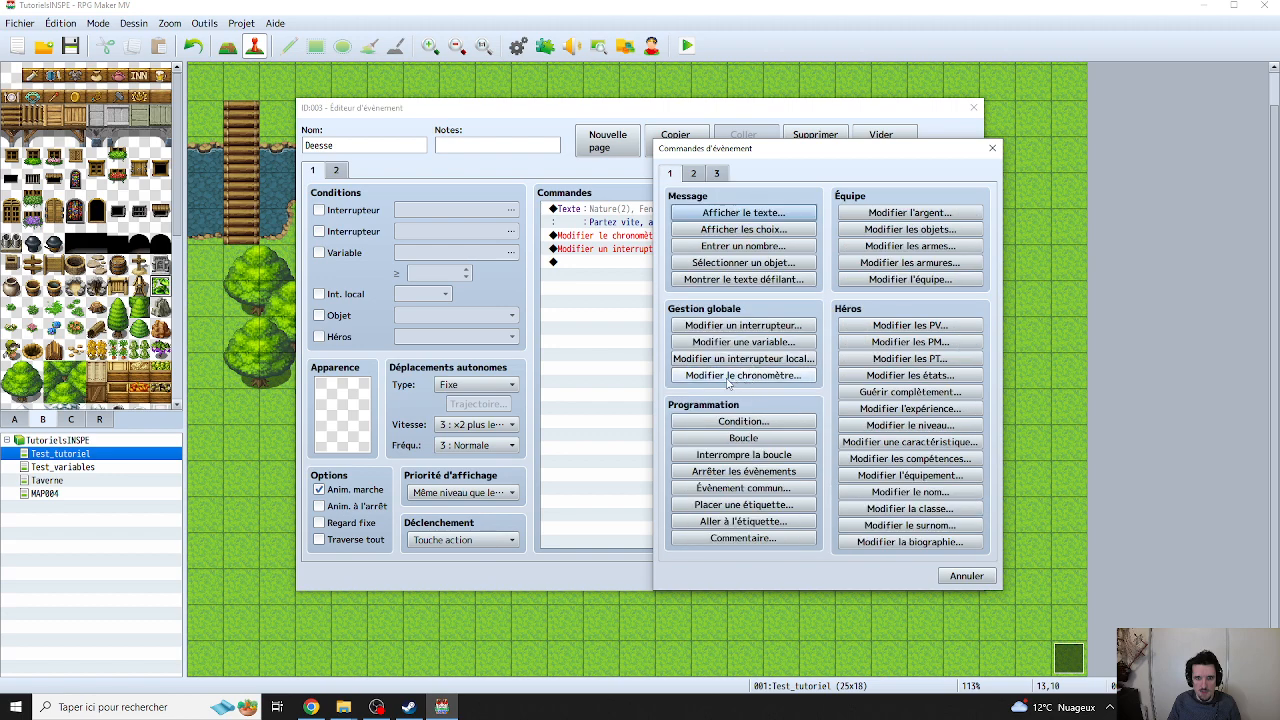
pyautogui.click(966, 576)
pyautogui.click(705, 249)
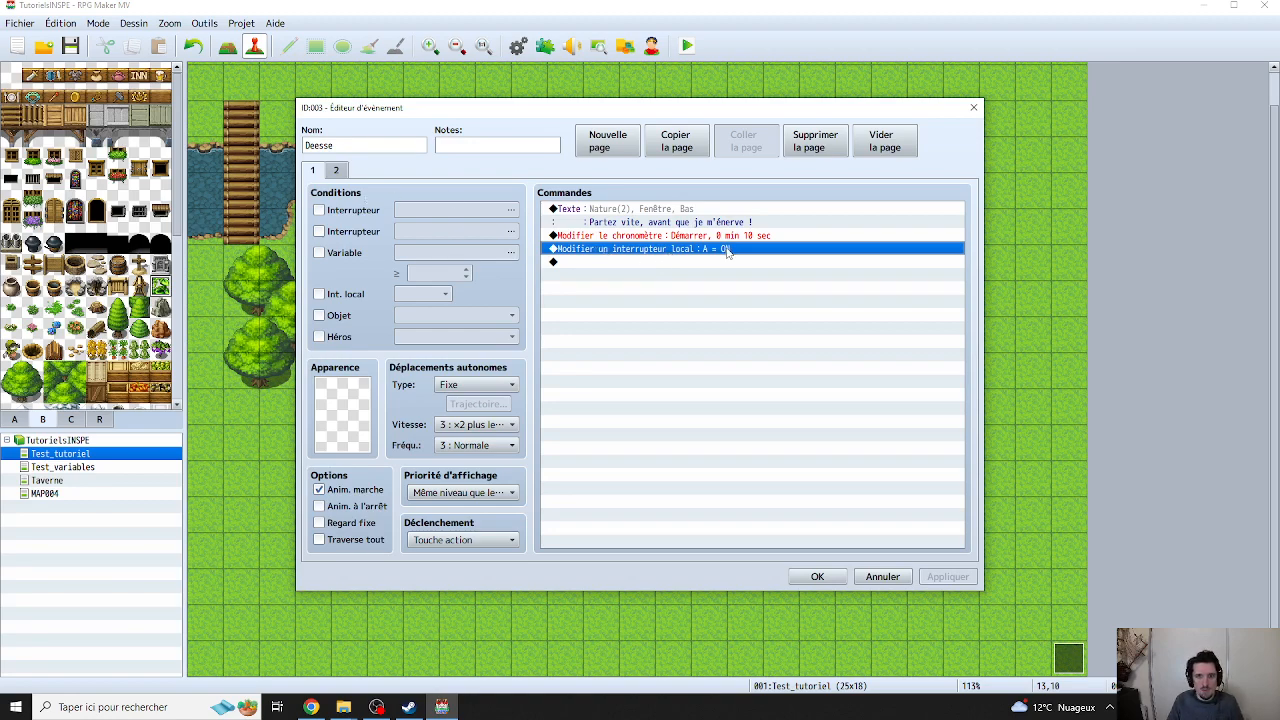
# - Compare the local switch condition on page 2 of the Deesse event with page 1's commands, and close the event
pyautogui.click(336, 171)
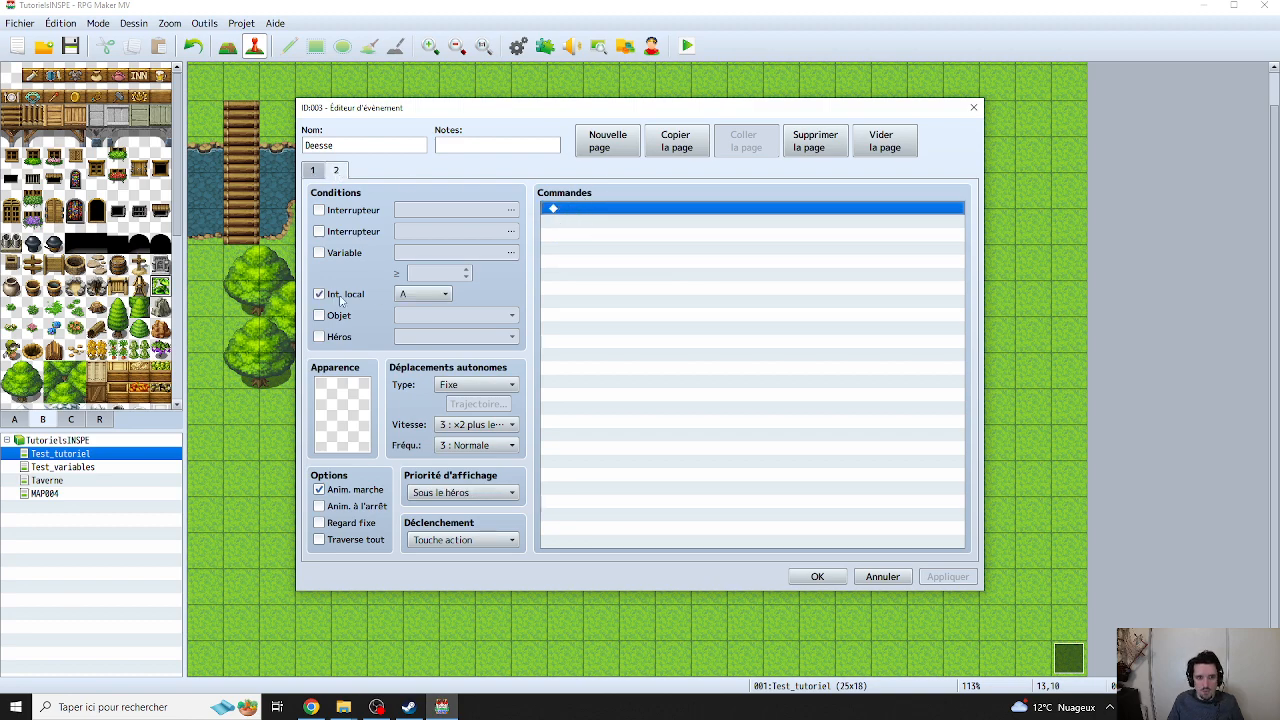
pyautogui.click(422, 293)
pyautogui.click(420, 309)
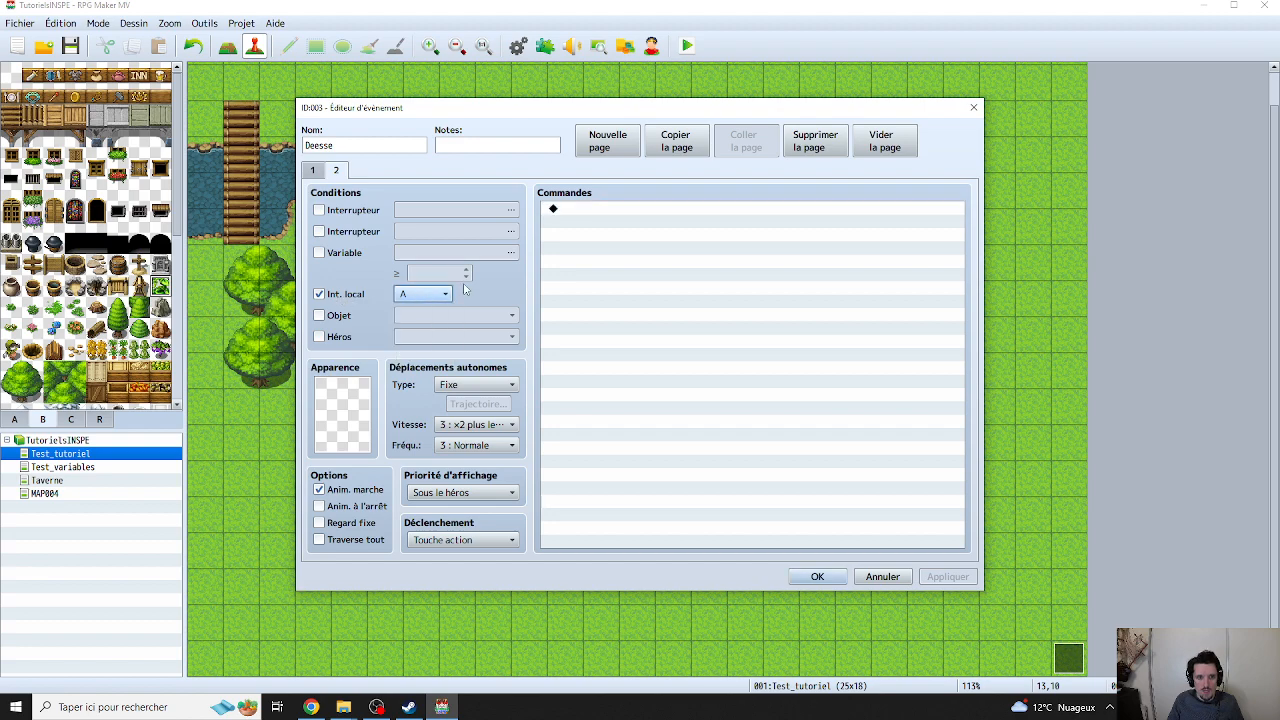
pyautogui.click(320, 172)
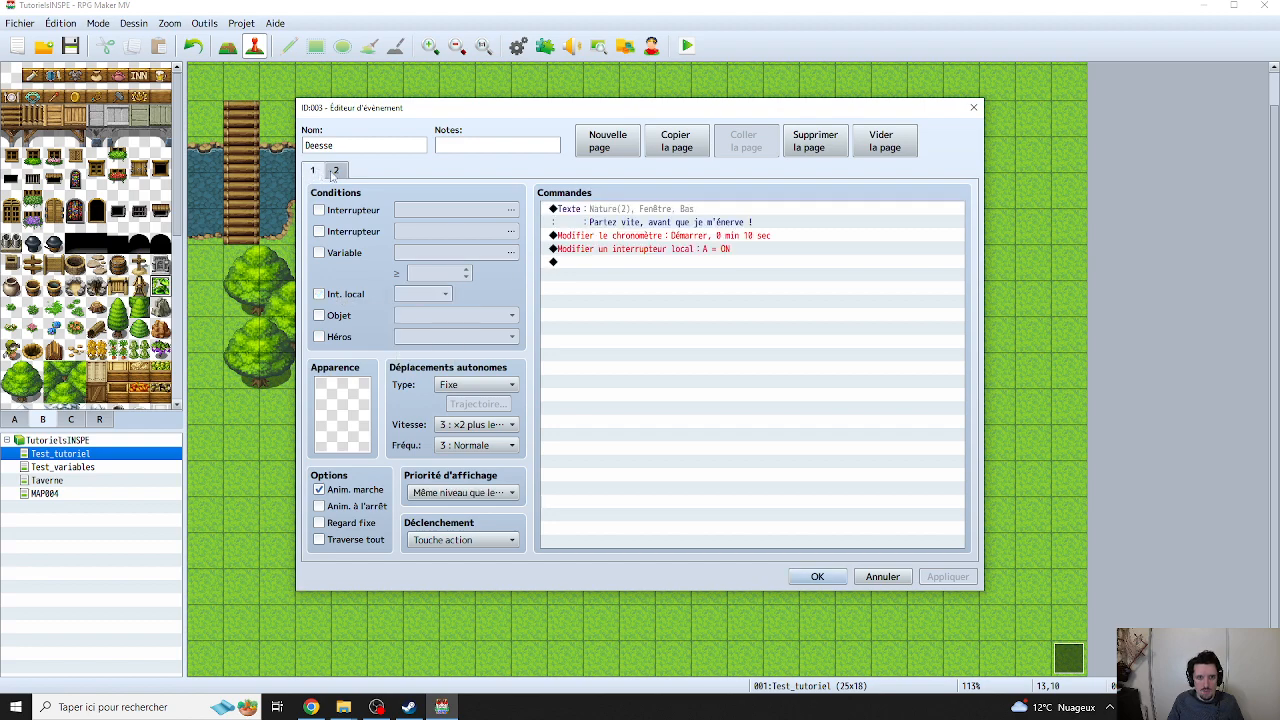
pyautogui.click(615, 238)
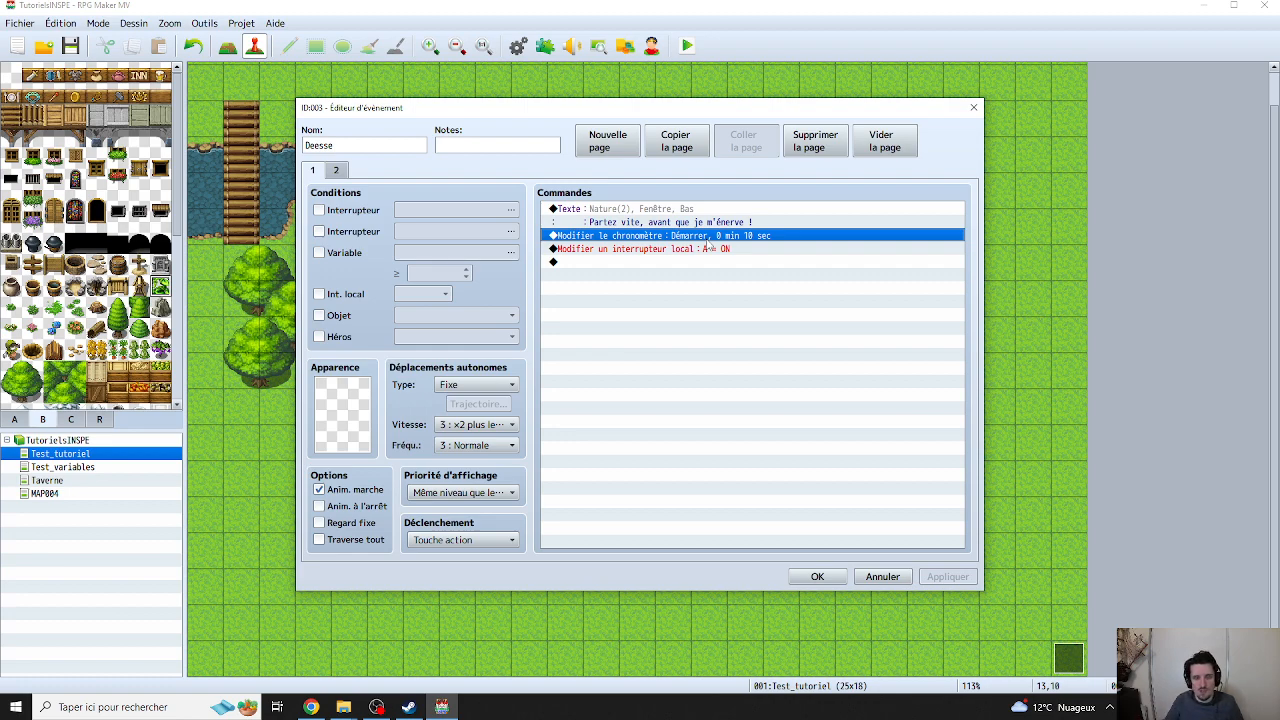
pyautogui.click(338, 171)
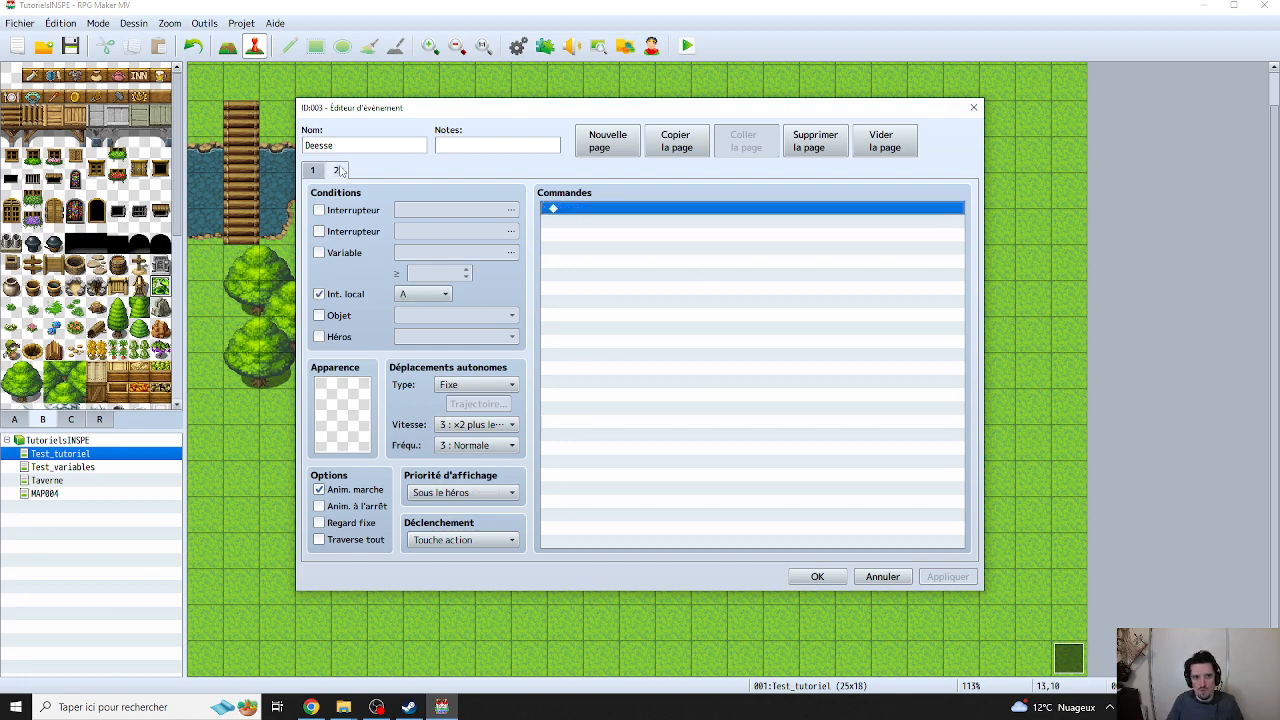
pyautogui.click(973, 109)
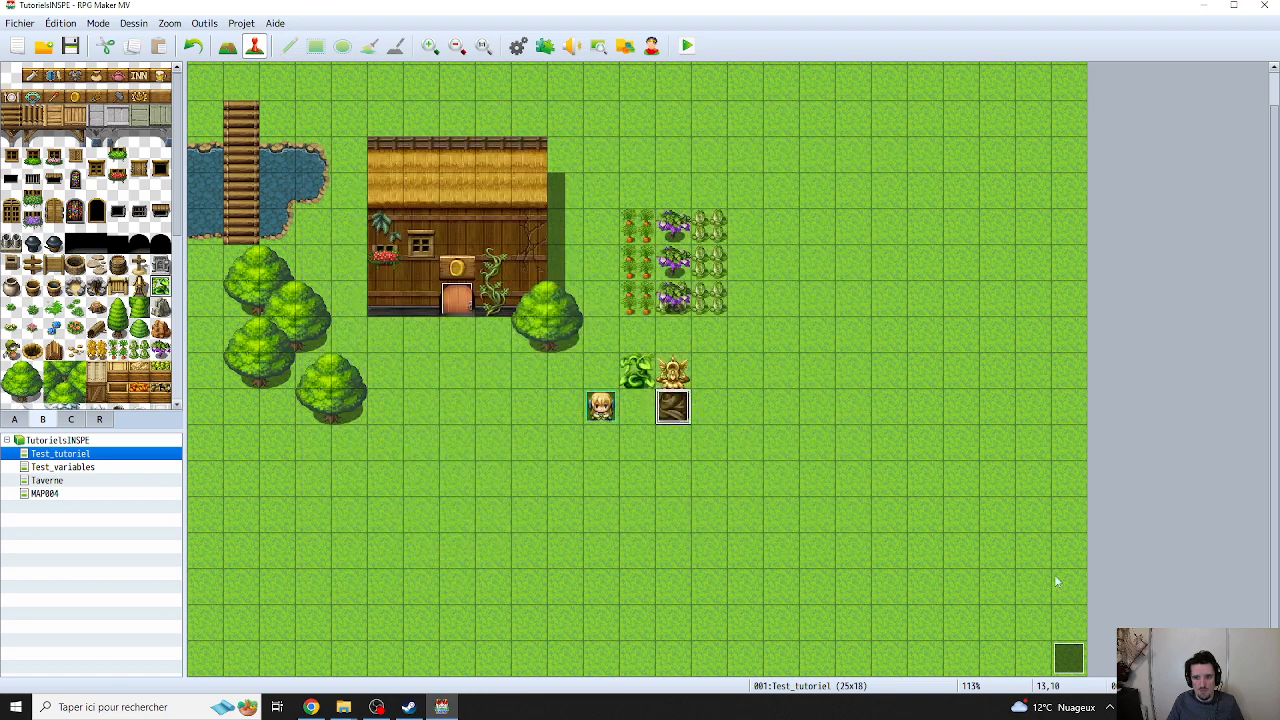
# - Examine the ChronoECHEC event in the map's corner, including its trigger, timer condition and Game over command
pyautogui.click(1071, 657)
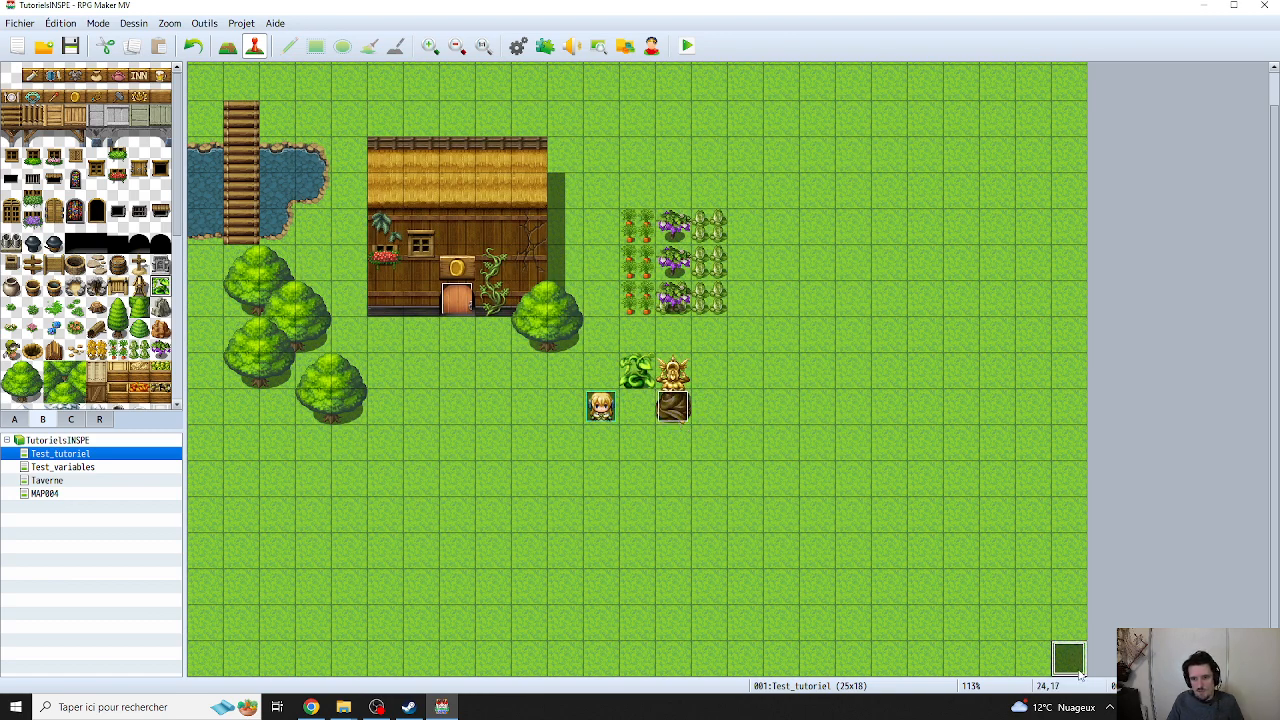
pyautogui.doubleClick(1071, 657)
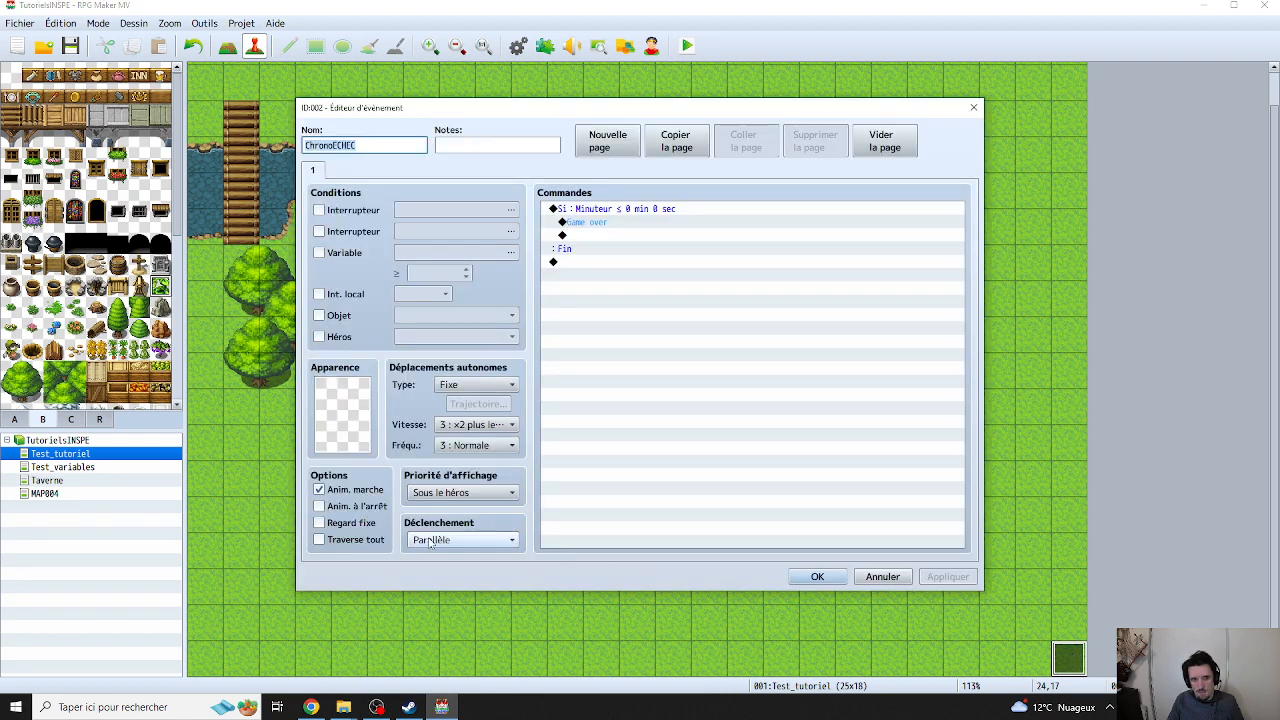
pyautogui.click(596, 211)
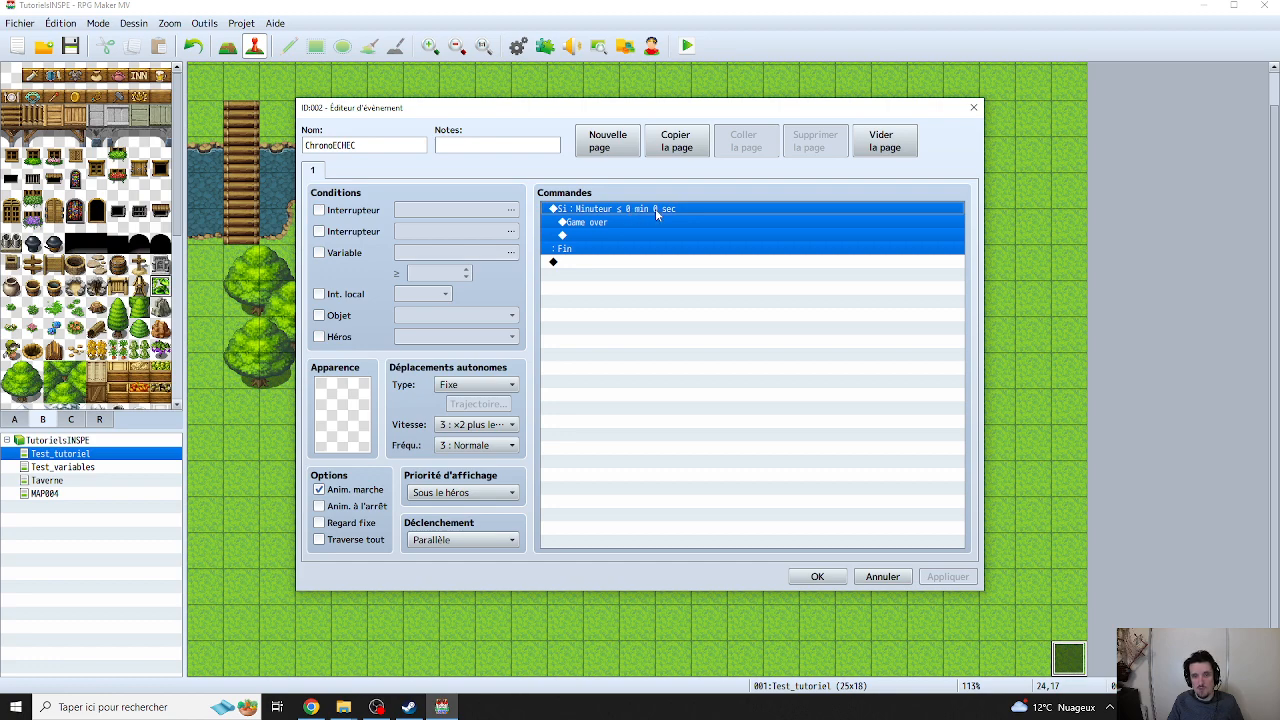
pyautogui.click(592, 224)
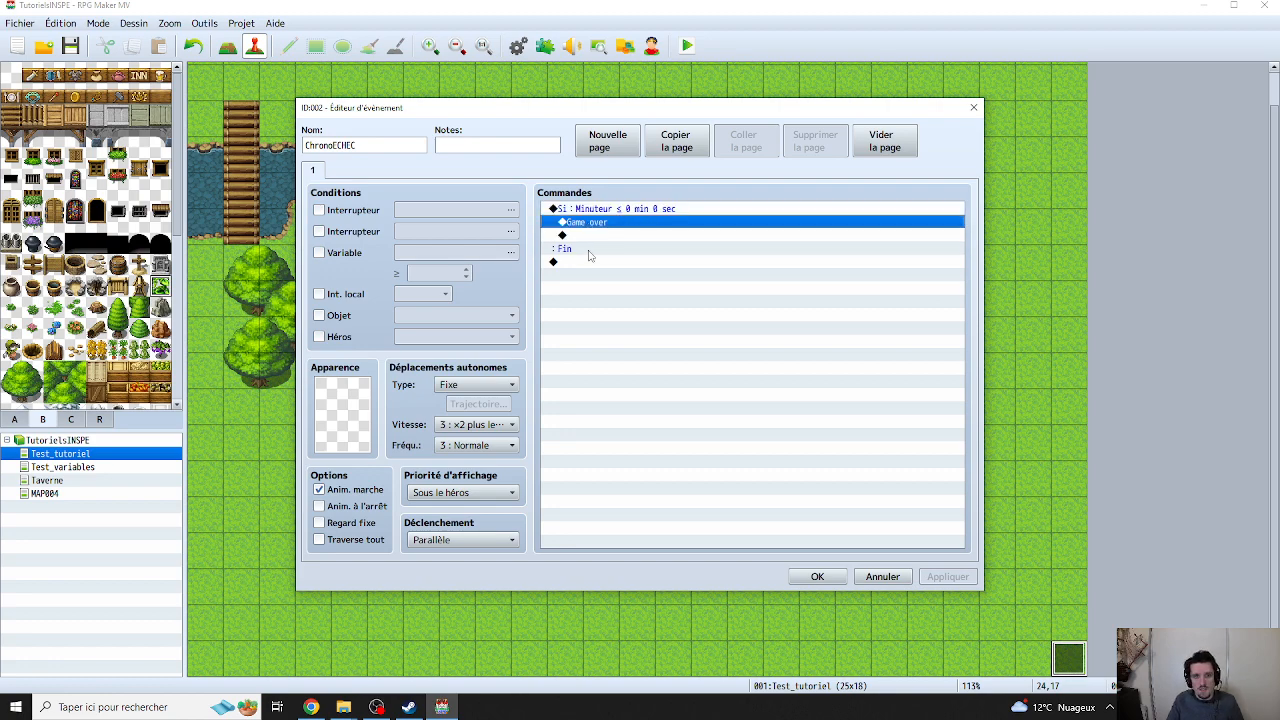
# - Demonstrate a condition requiring the timer to be ≤ 0 min 0 sec, and discard it
pyautogui.click(591, 264)
pyautogui.doubleClick(617, 275)
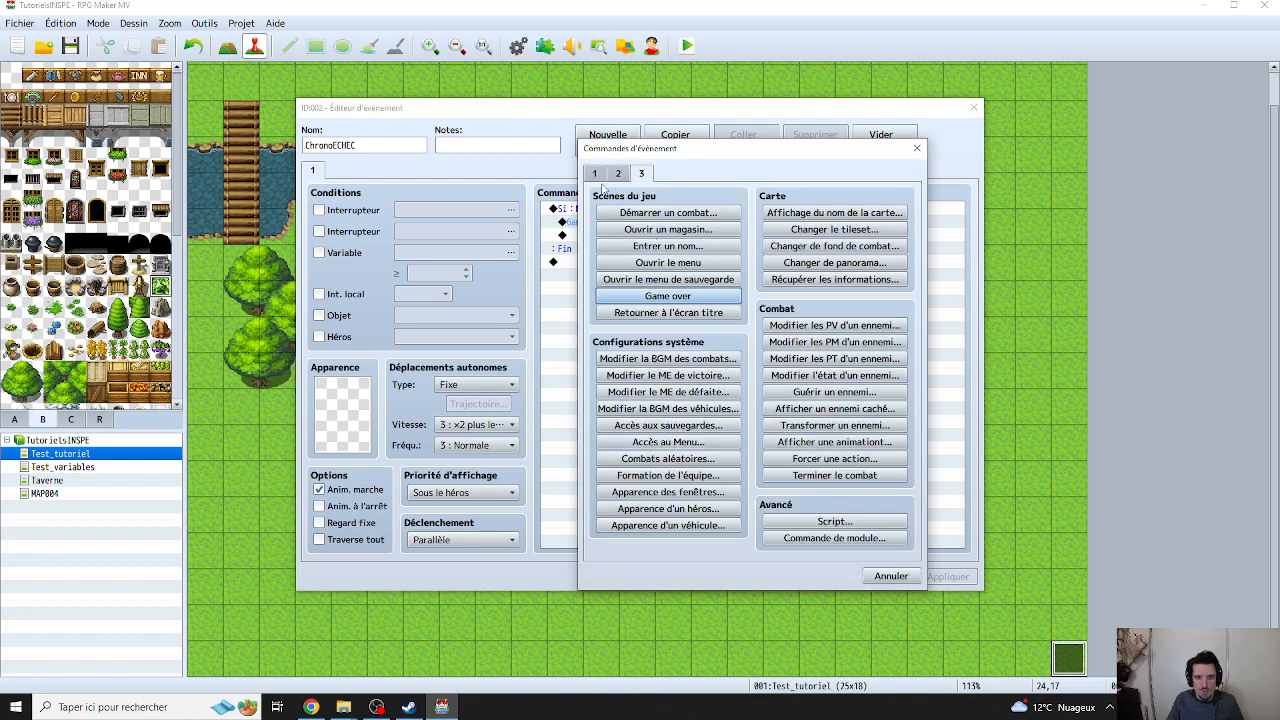
pyautogui.click(594, 174)
pyautogui.click(666, 422)
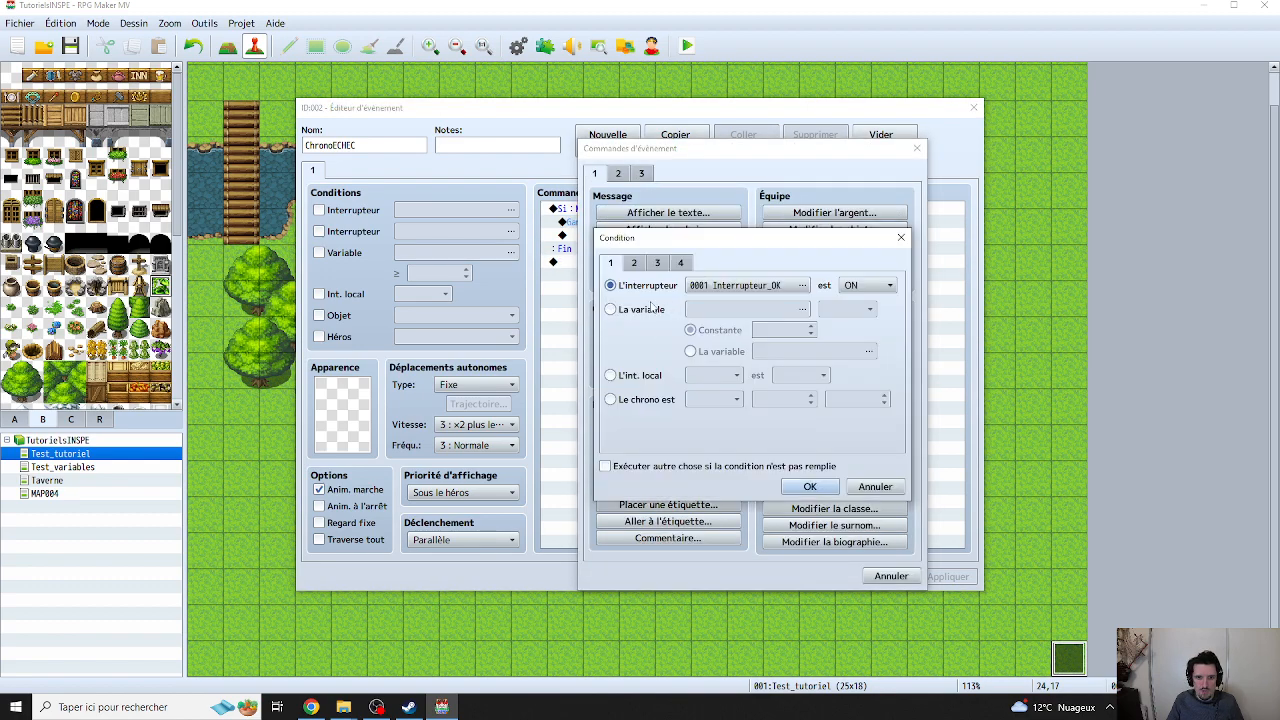
pyautogui.click(610, 399)
pyautogui.click(713, 399)
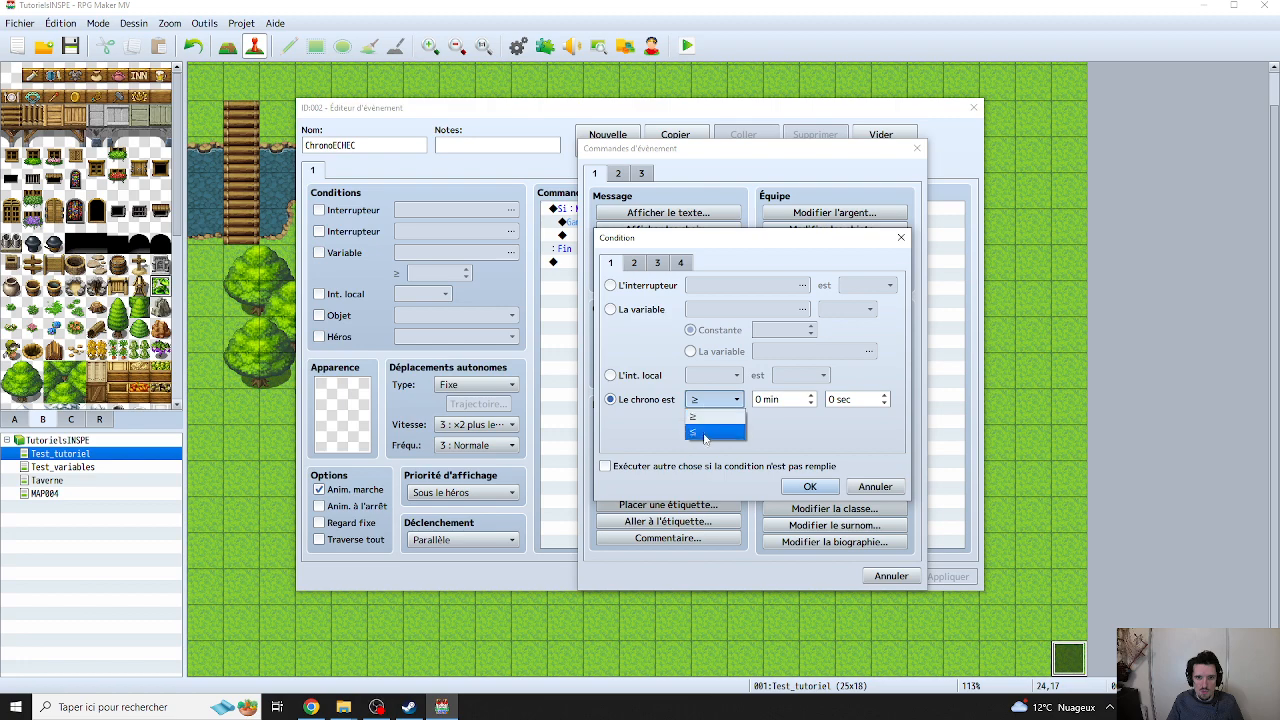
pyautogui.click(705, 433)
pyautogui.click(866, 488)
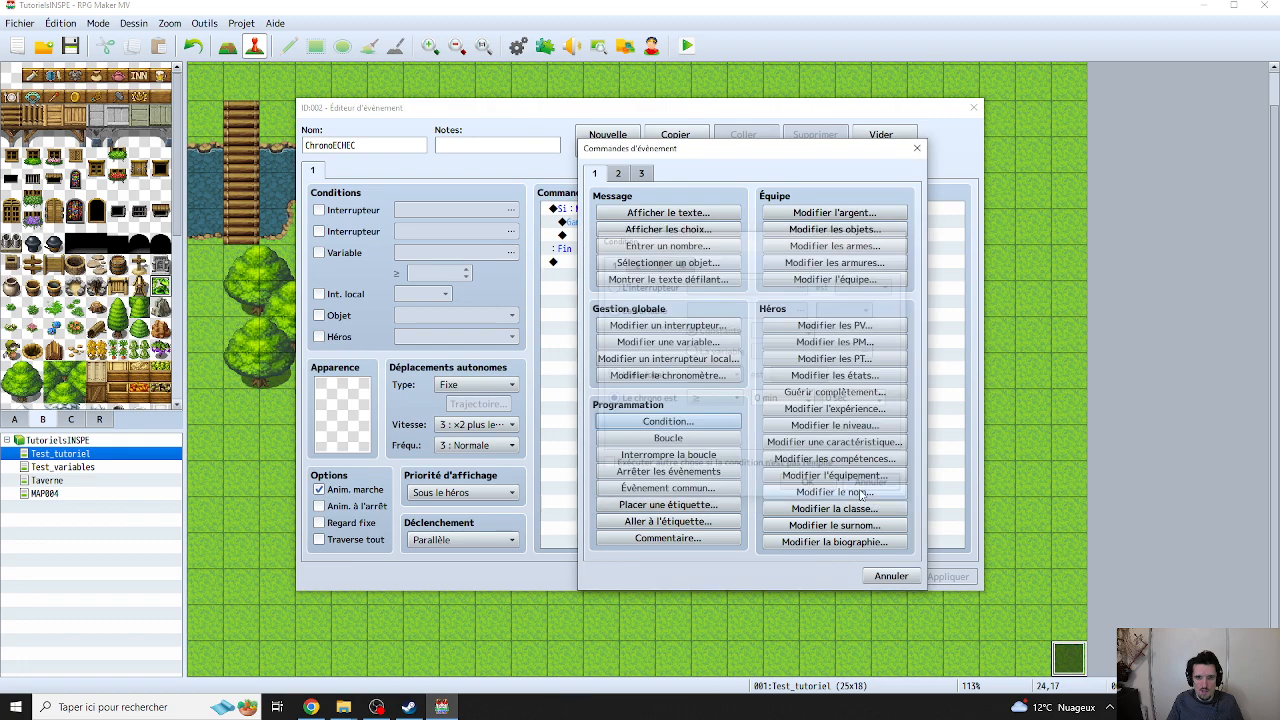
# - Locate the Game over event command and close the ChronoECHEC event
pyautogui.click(642, 174)
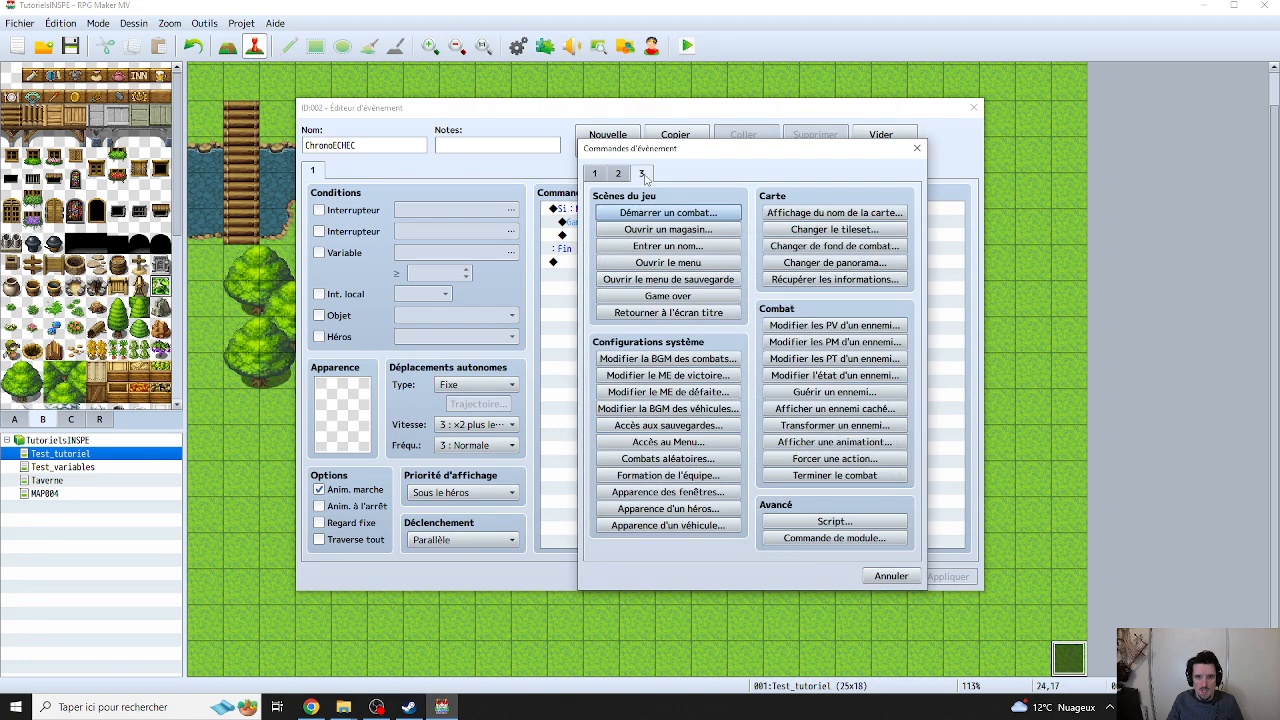
pyautogui.click(730, 297)
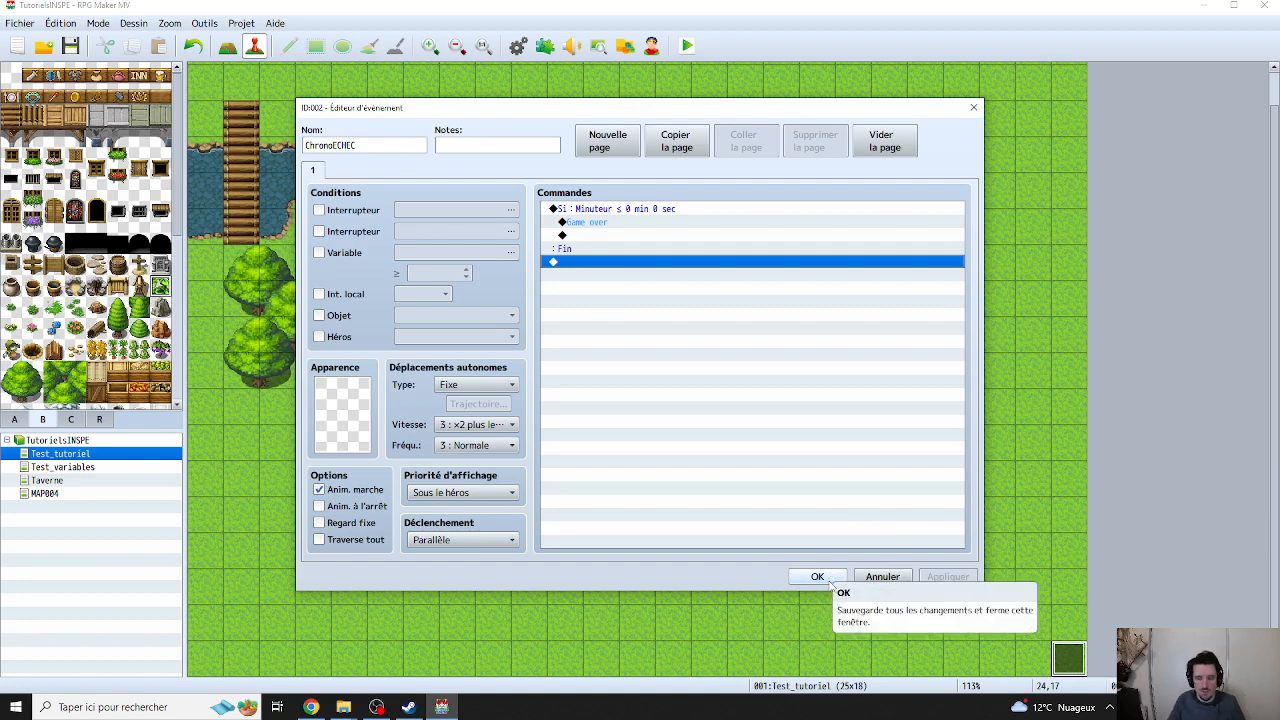
pyautogui.click(822, 580)
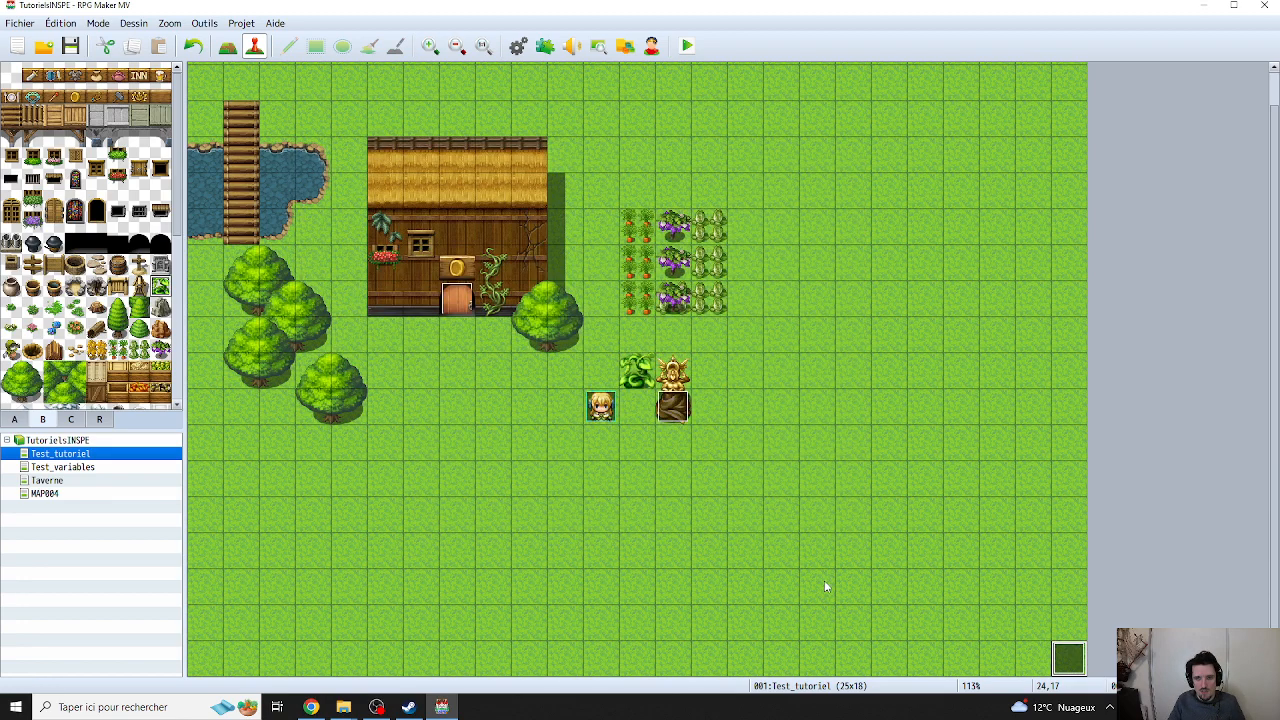
# - View the commands of the house door's Entree event and close it
pyautogui.doubleClick(457, 303)
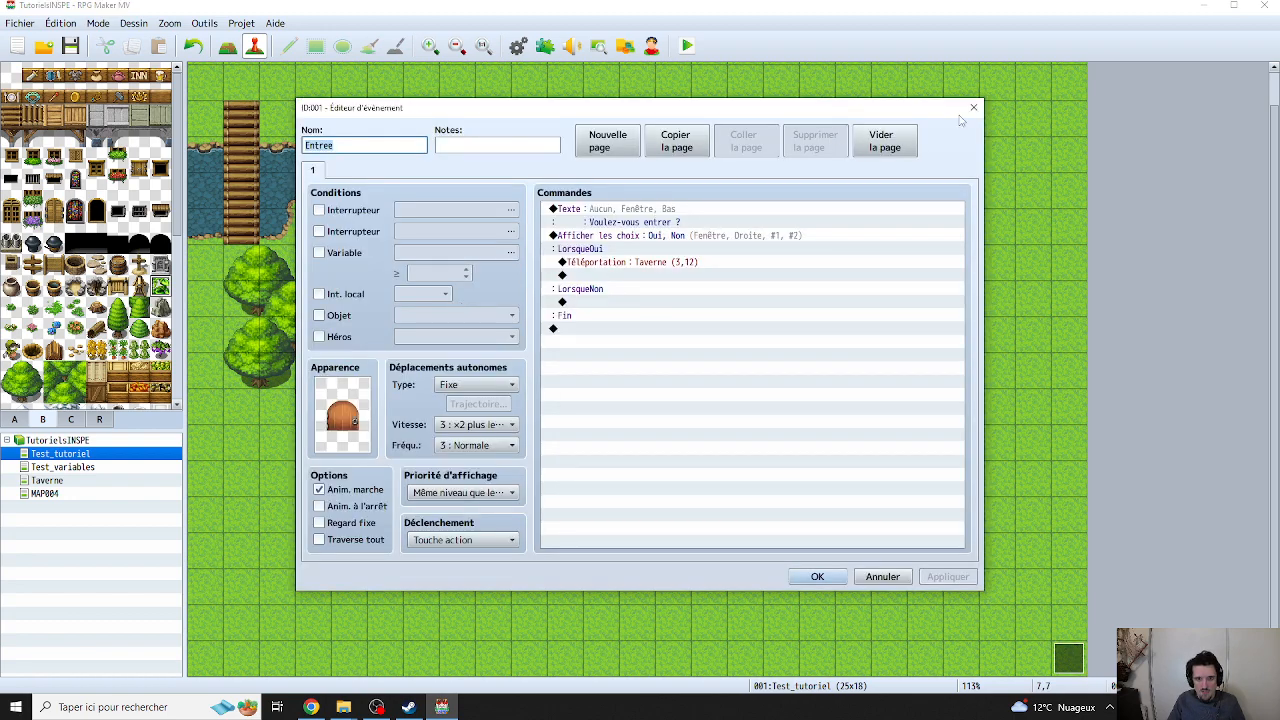
pyautogui.click(973, 107)
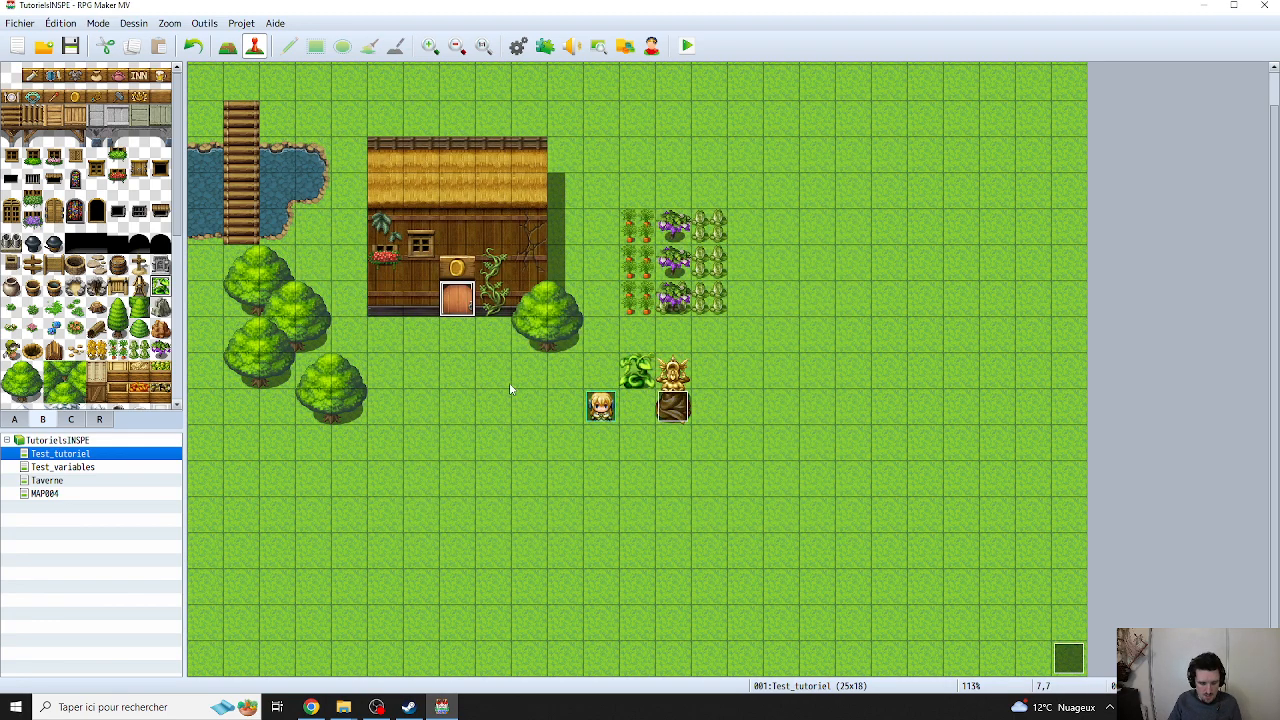
# - Launch a new playtest, start a new game and talk to the goddess statue
pyautogui.click(686, 47)
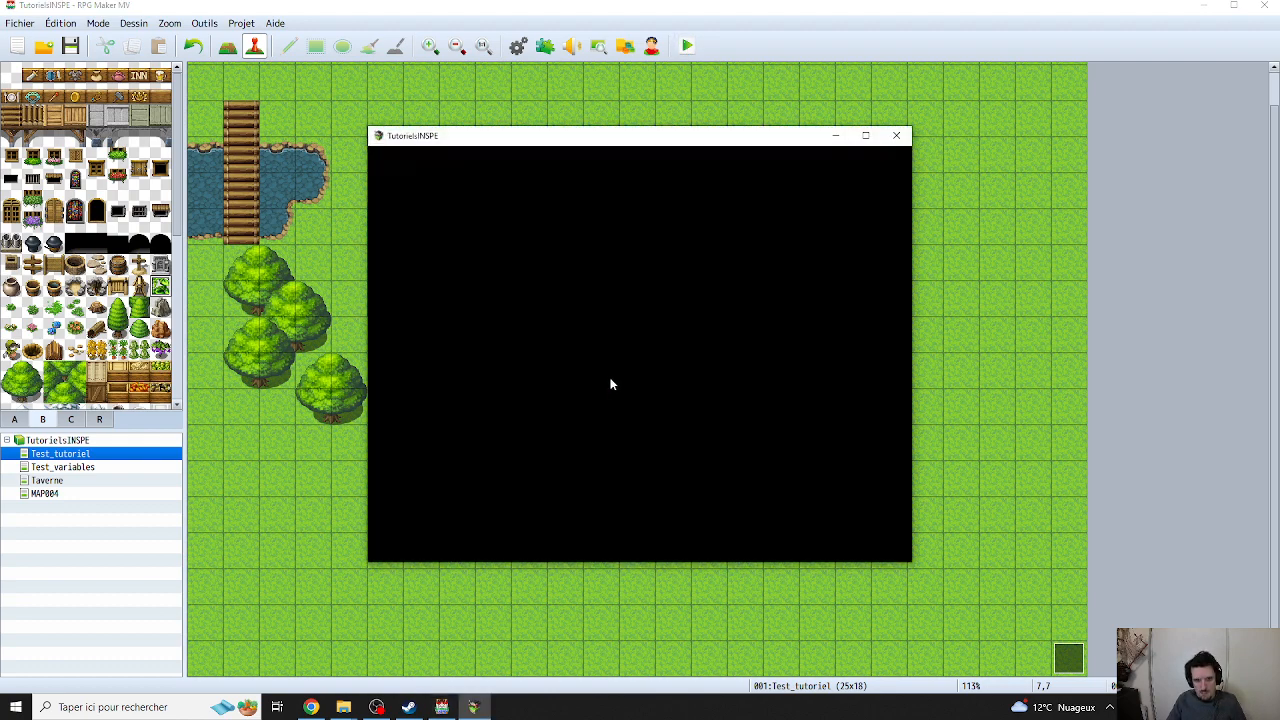
pyautogui.click(640, 426)
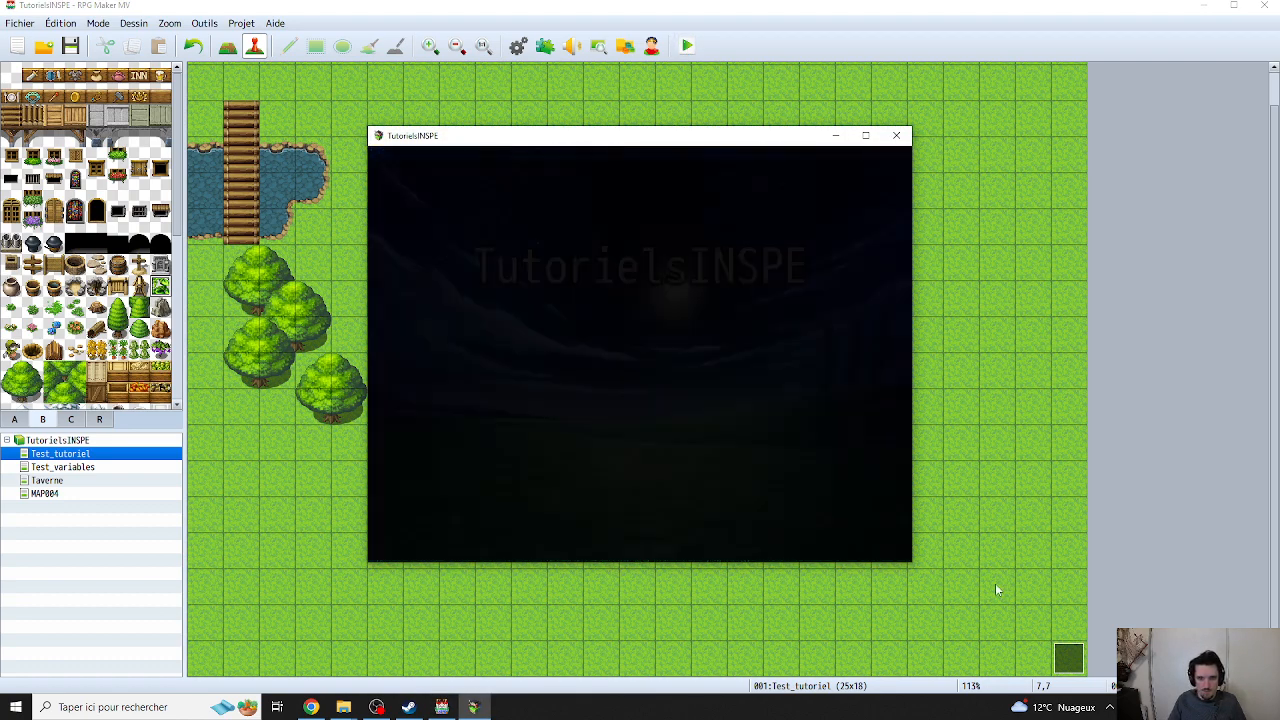
pyautogui.press('Right')
pyautogui.press('Up')
pyautogui.press('Return')
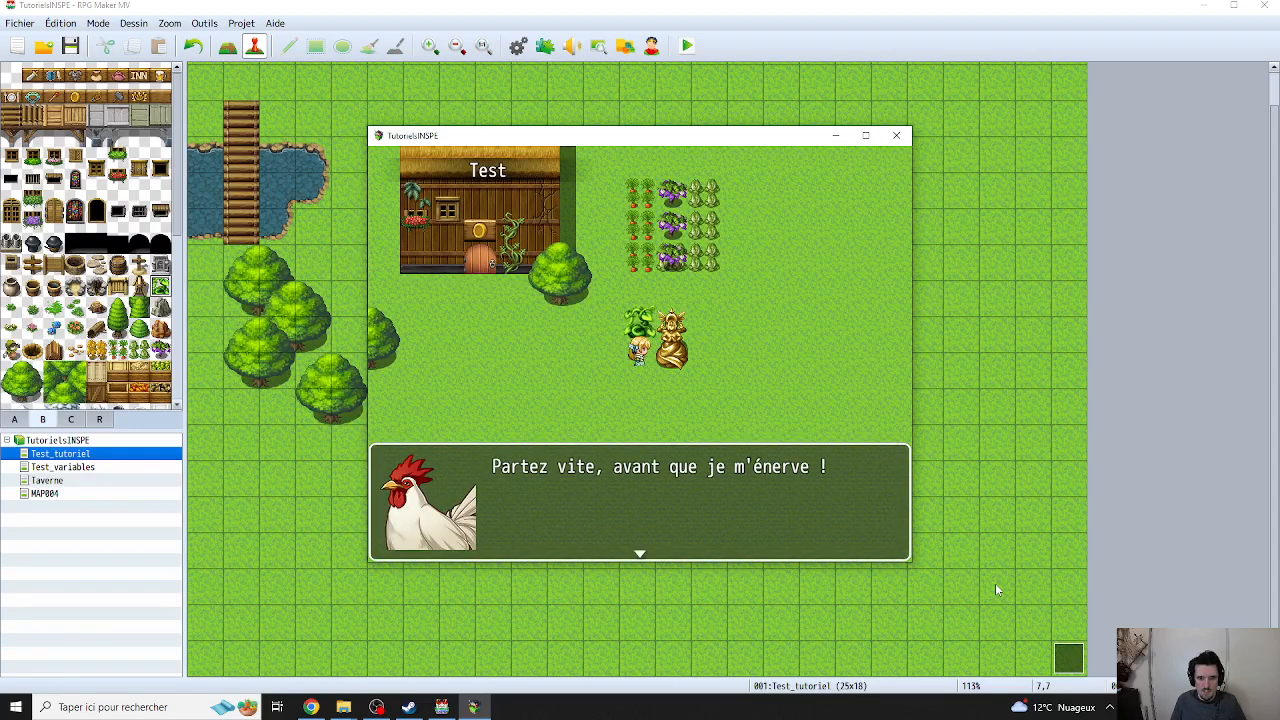
# - Dismiss the statue's message, walk the hero to the house door and agree to enter the tavern
pyautogui.press('Return')
pyautogui.press('Left')
pyautogui.press('Left')
pyautogui.press('Up')
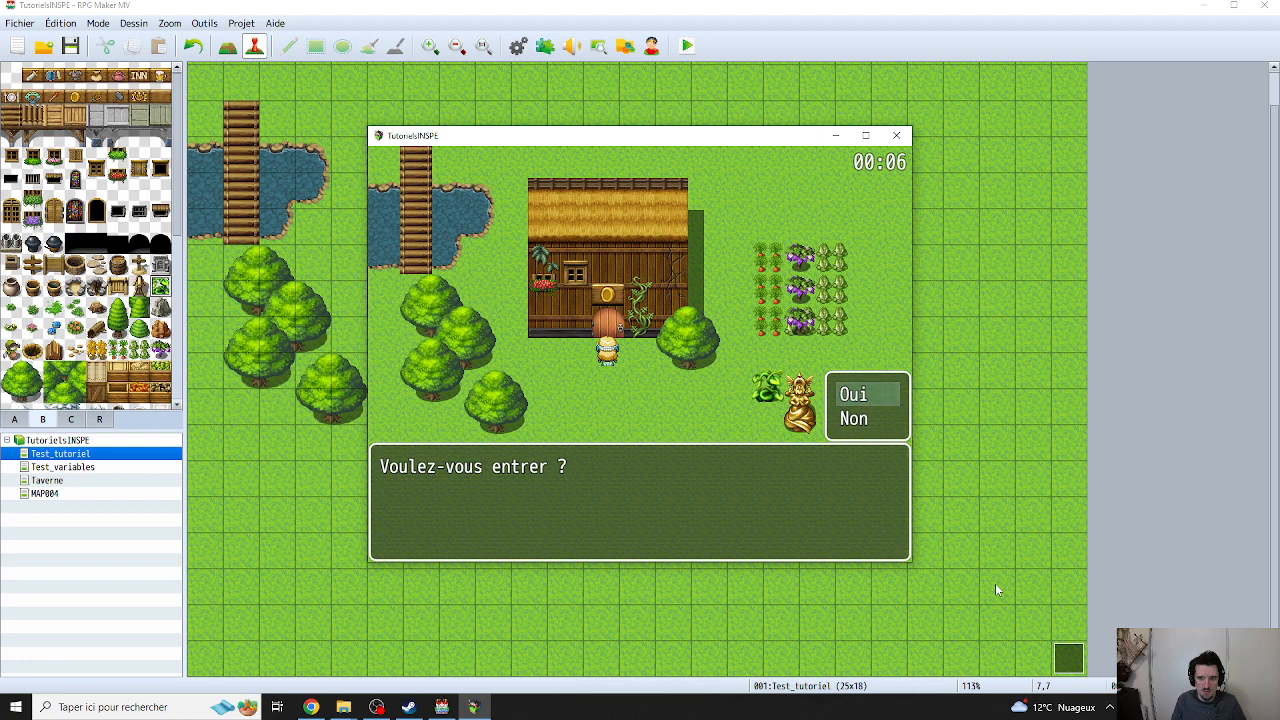
pyautogui.press('Return')
pyautogui.press('Up')
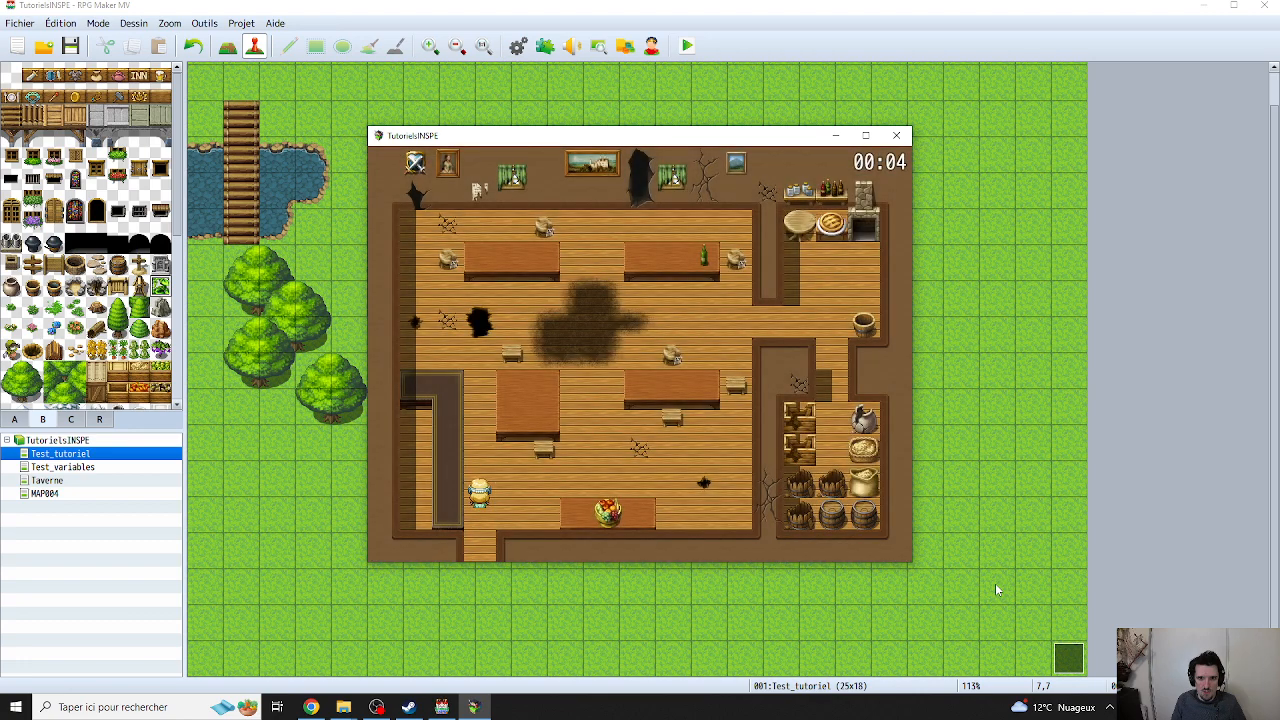
# - Walk the hero around the tavern until the countdown runs out, and end the playtest
pyautogui.press('Right')
pyautogui.press('Right')
pyautogui.press('Up')
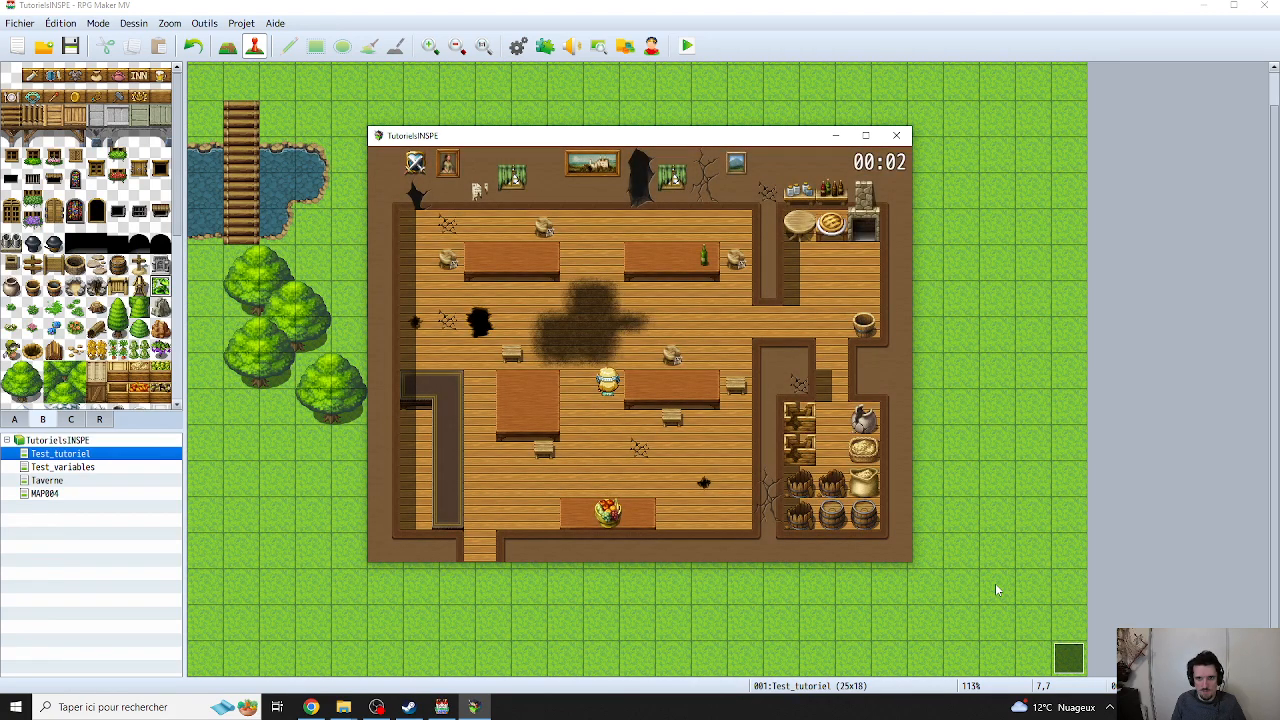
pyautogui.press('Up')
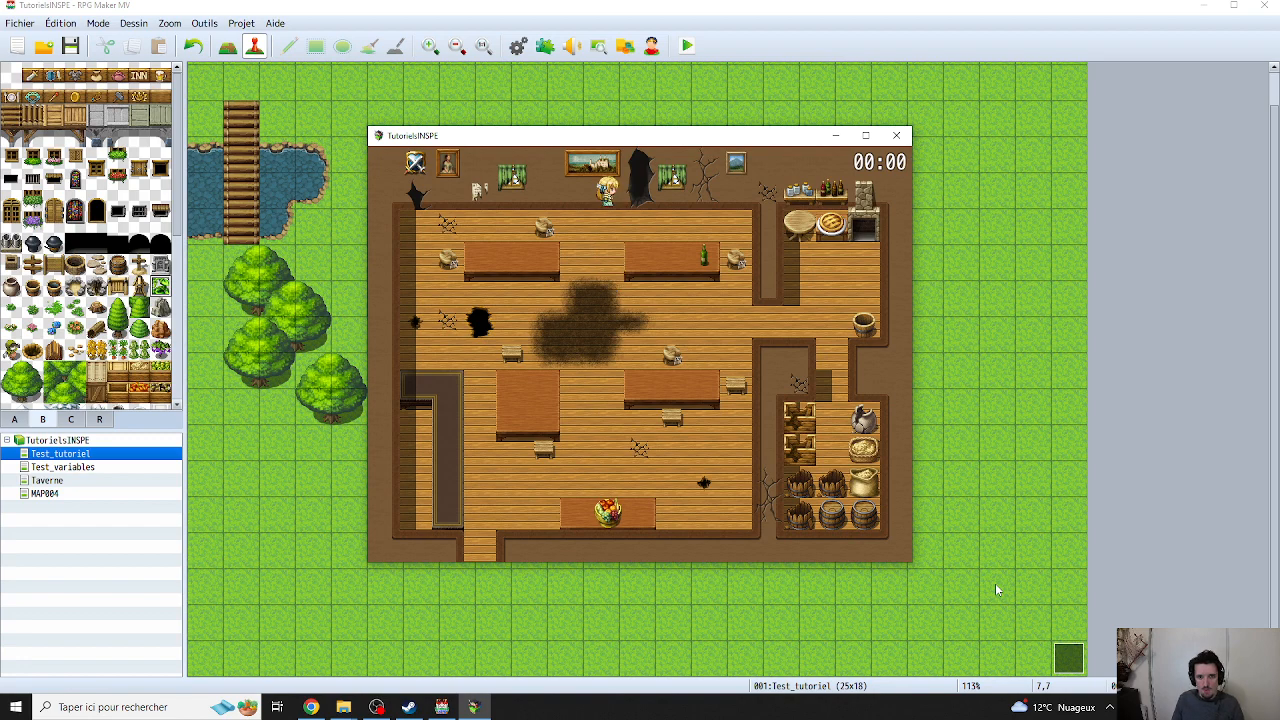
pyautogui.press('Down')
pyautogui.press('Right')
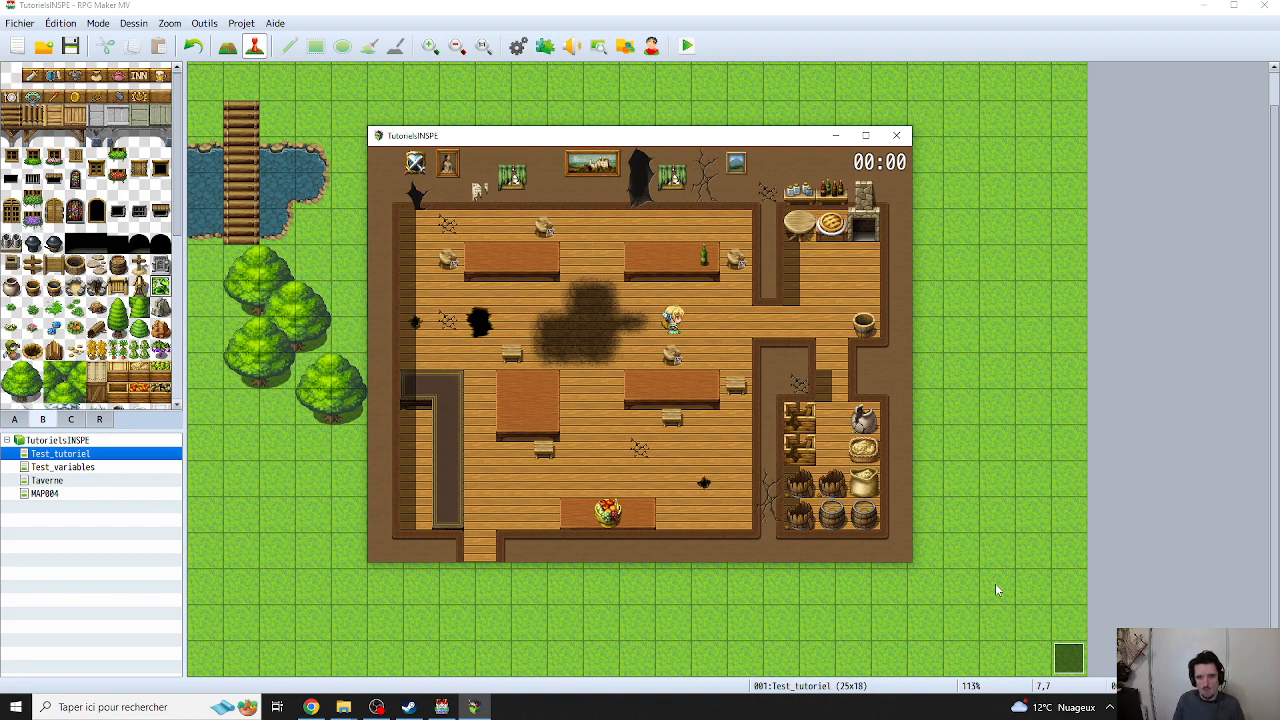
pyautogui.press('Right')
pyautogui.press('Down')
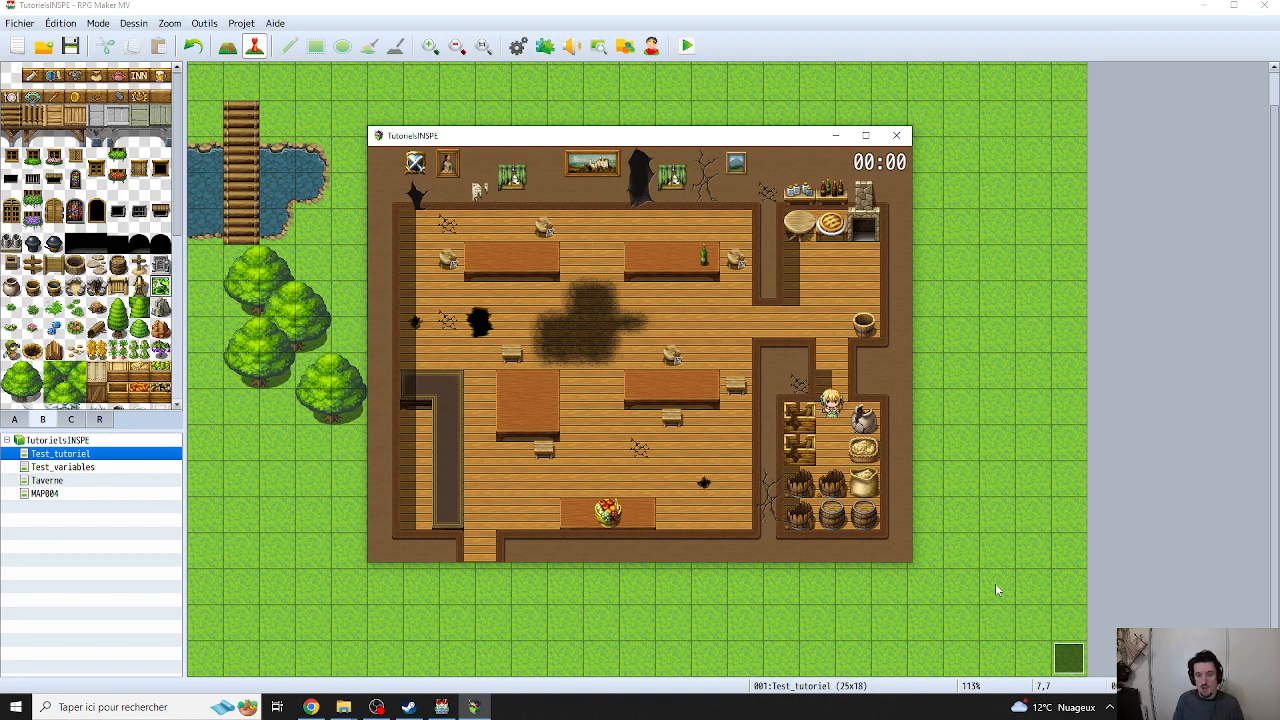
pyautogui.click(896, 135)
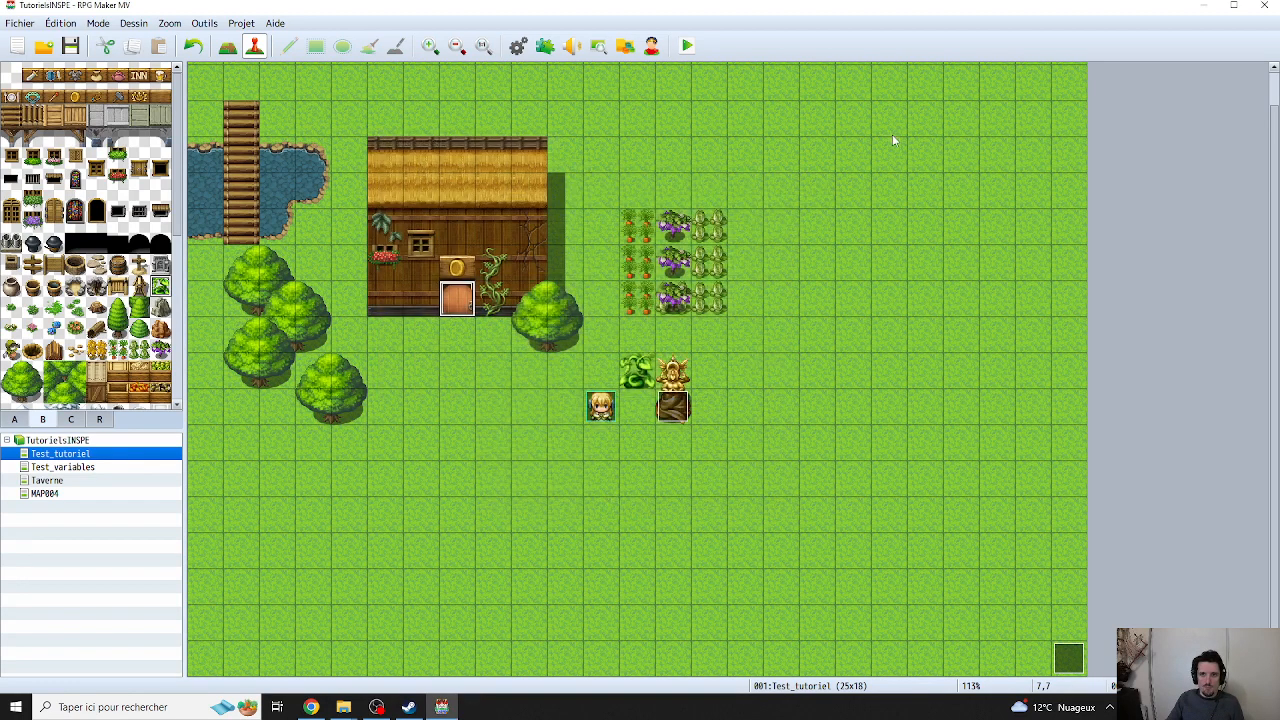
# - Review the ChronoECHEC event's timer condition on the Test_tutoriel map and close the event
pyautogui.click(646, 414)
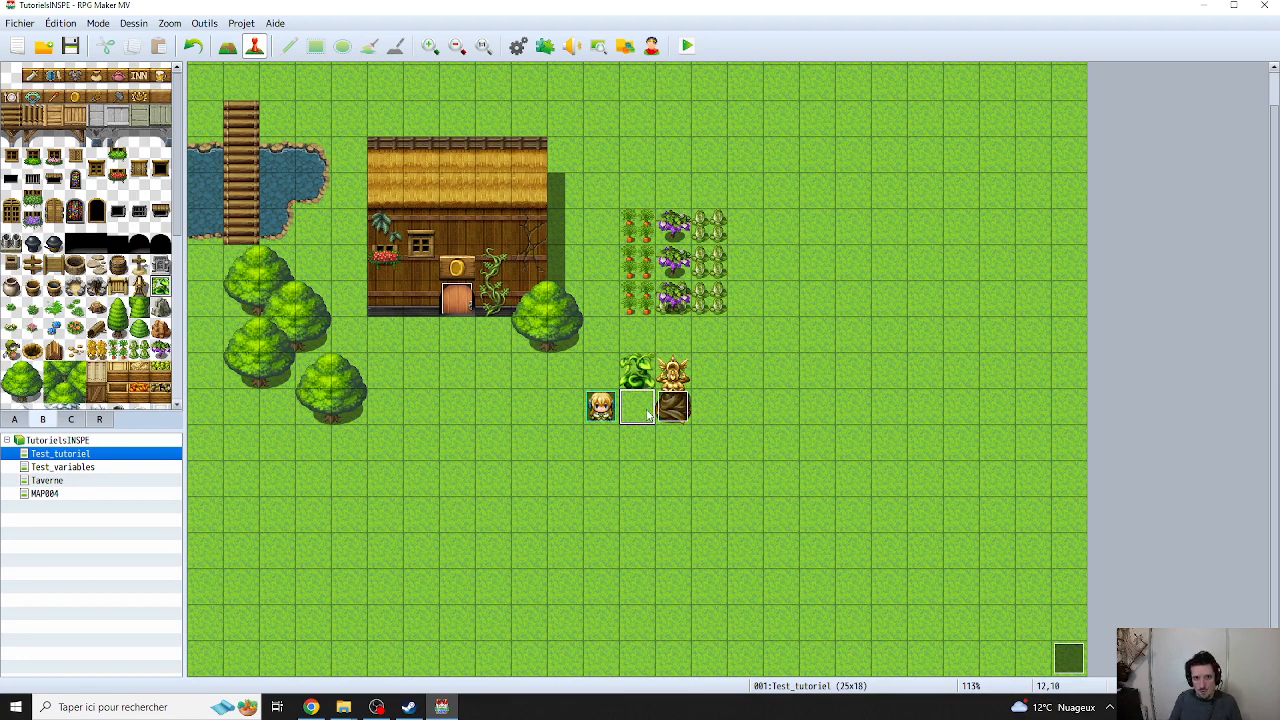
pyautogui.click(1066, 658)
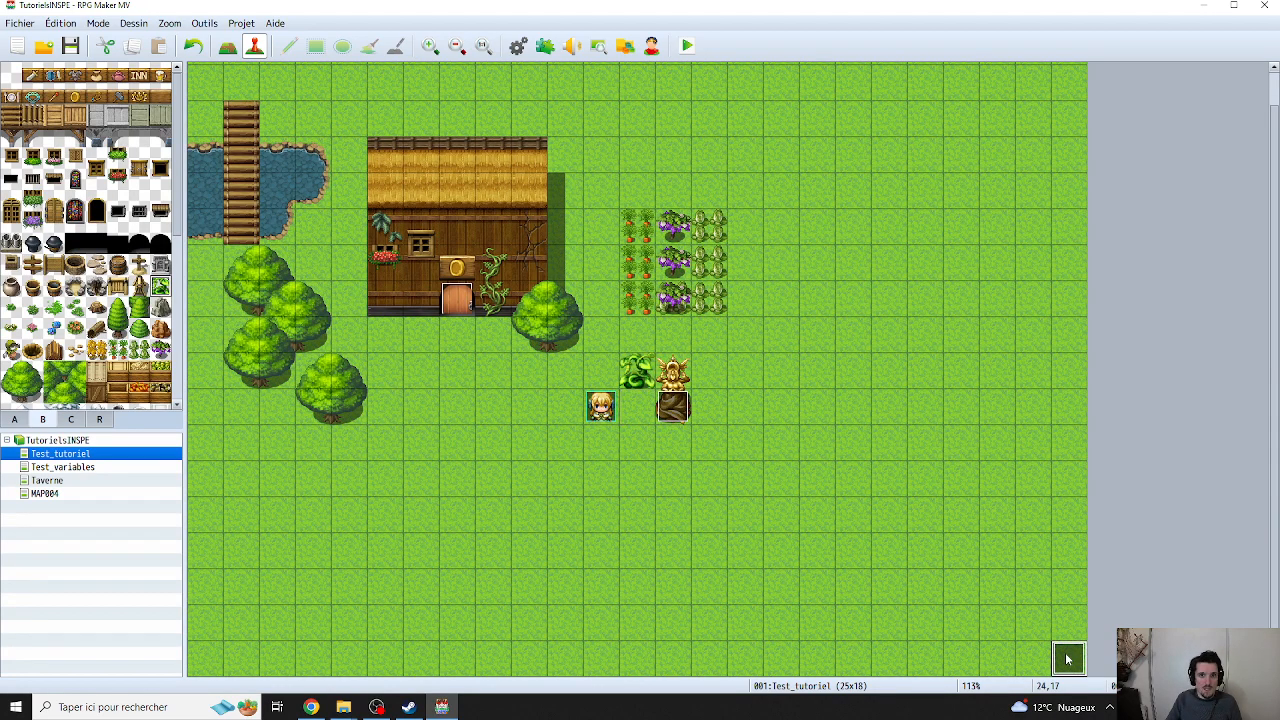
pyautogui.doubleClick(1068, 660)
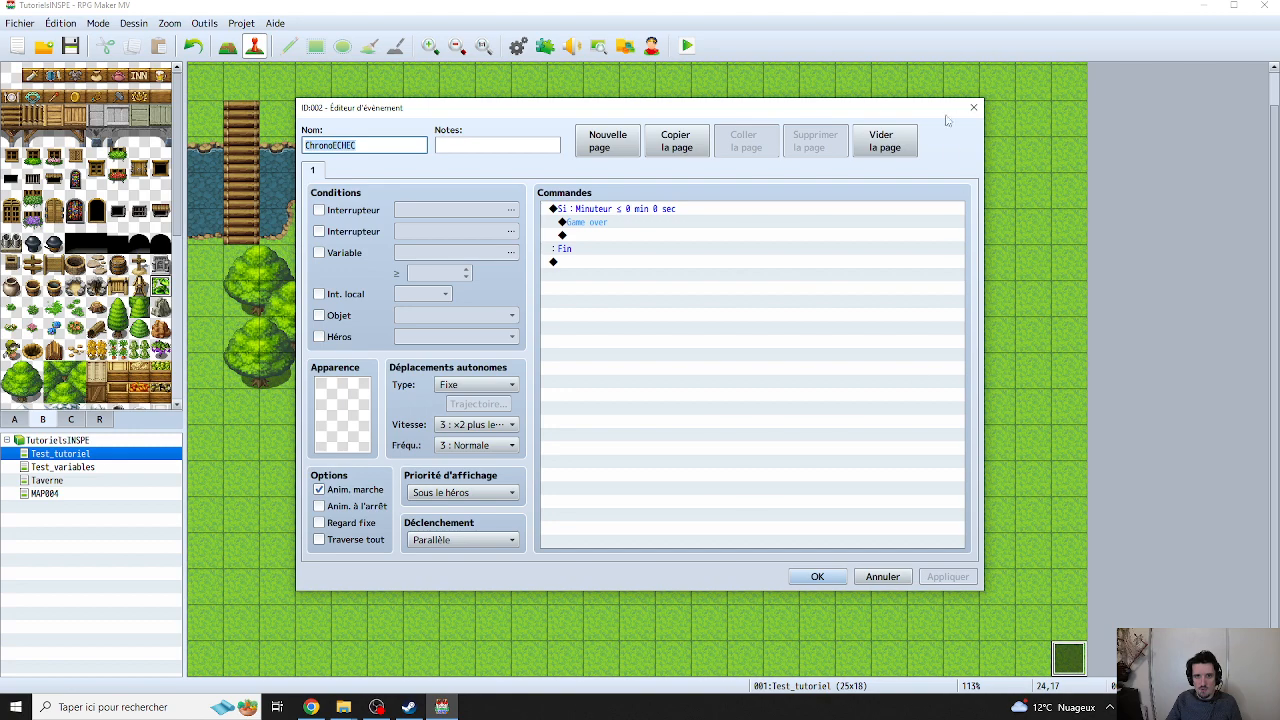
pyautogui.click(977, 104)
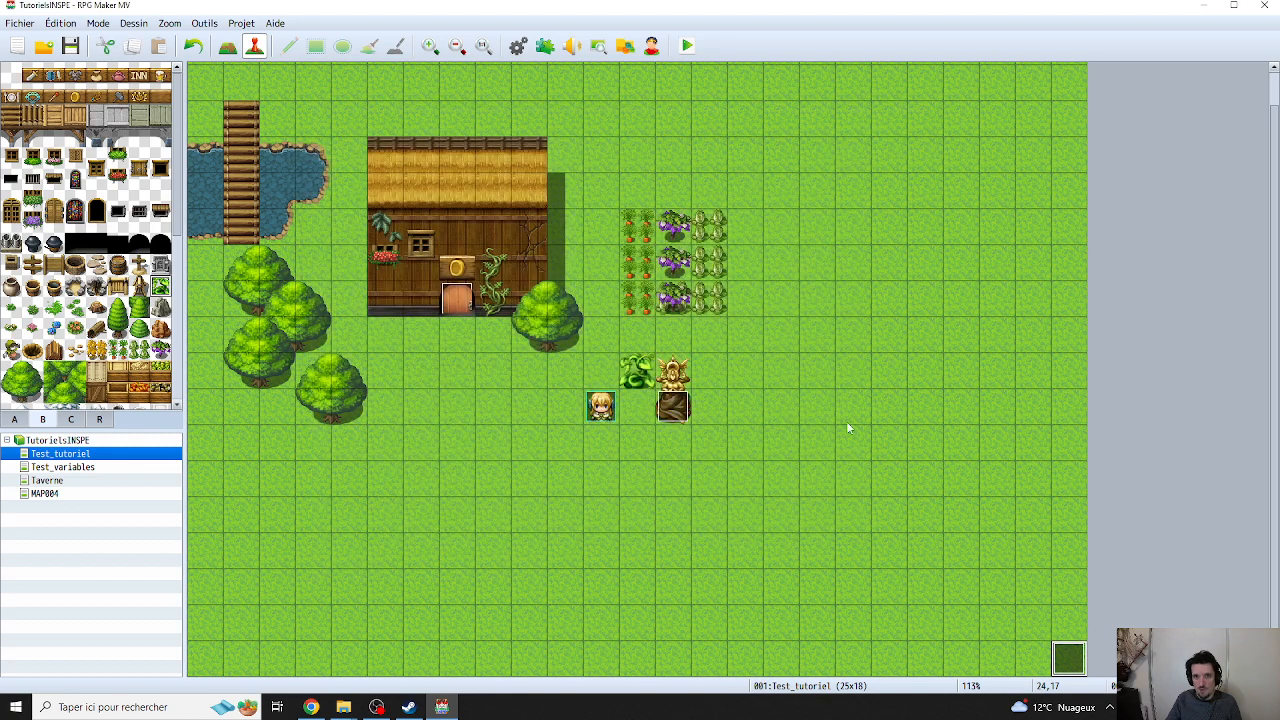
# - On the Taverne map, create an event on the lower-right corner tile with a Modifier le chronomètre command set to Arrêter
pyautogui.click(47, 480)
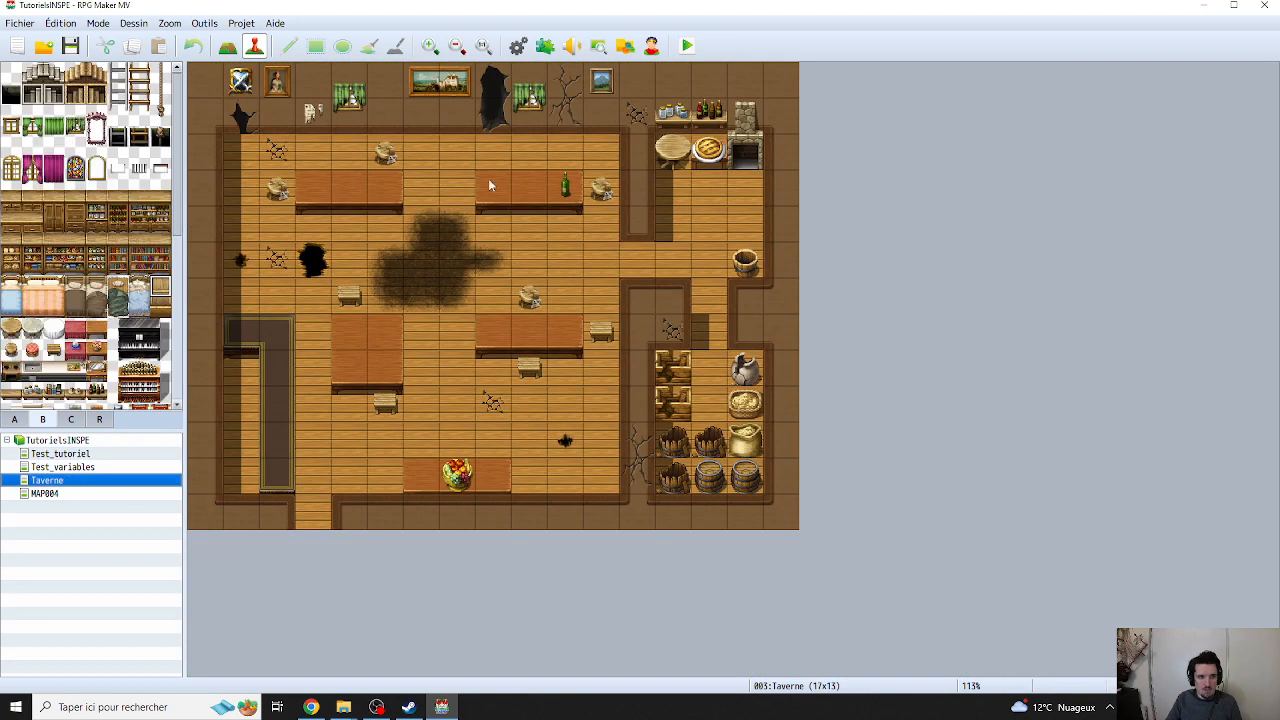
pyautogui.click(453, 326)
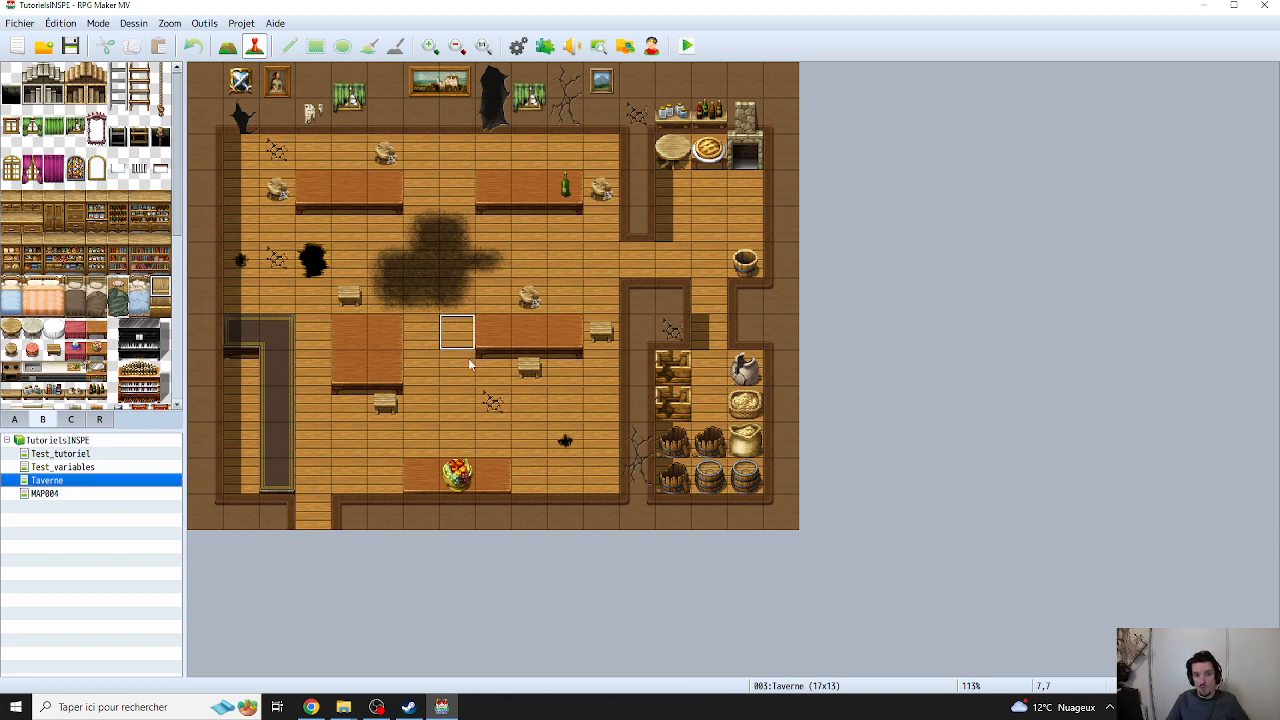
pyautogui.doubleClick(776, 512)
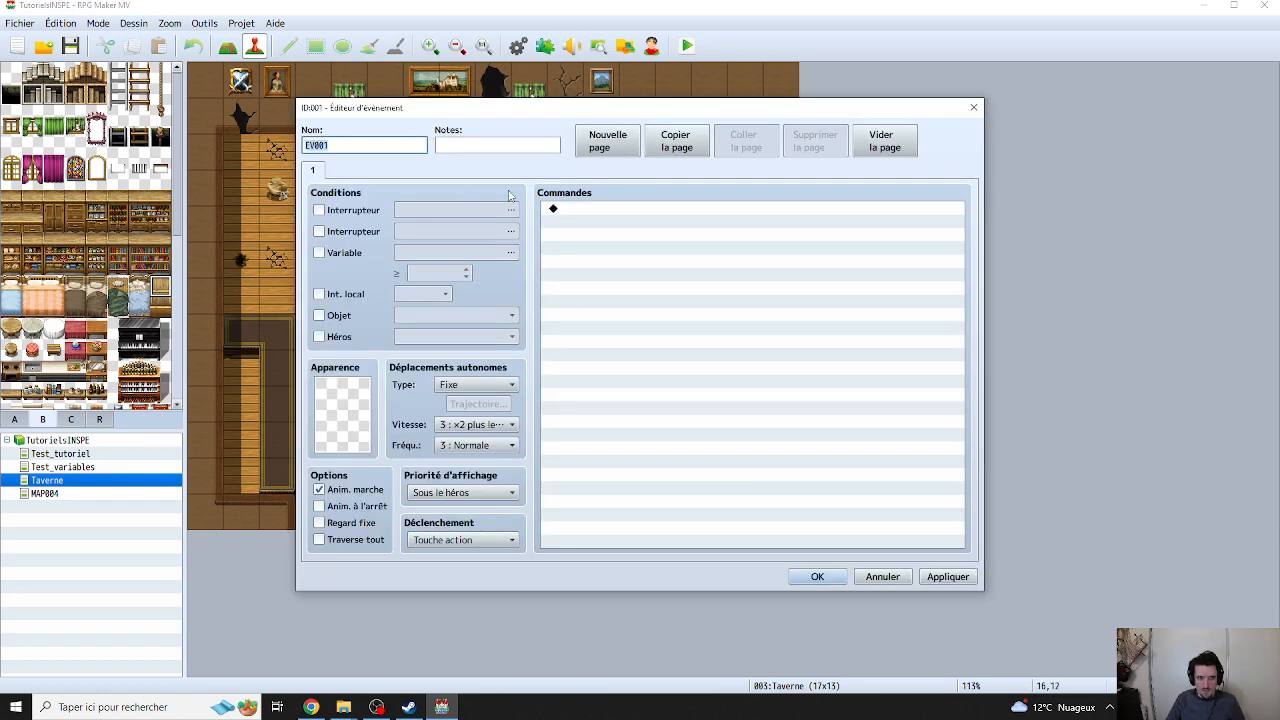
pyautogui.doubleClick(596, 210)
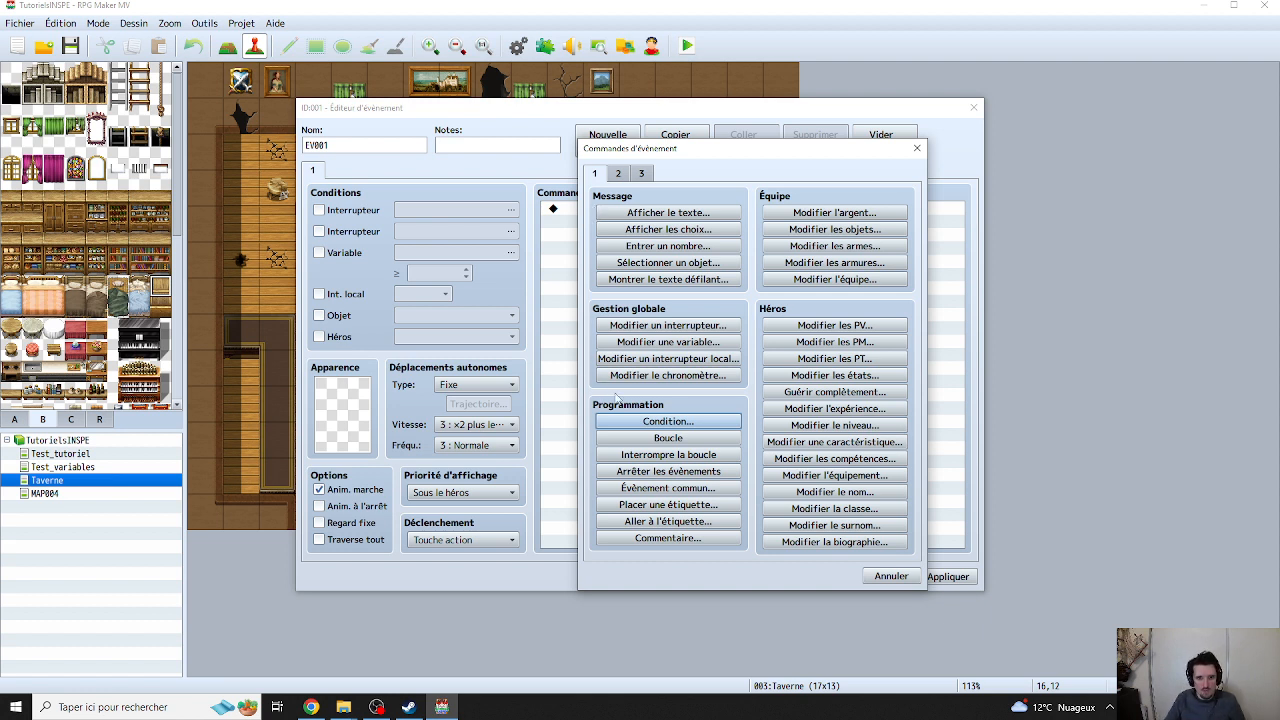
pyautogui.click(649, 375)
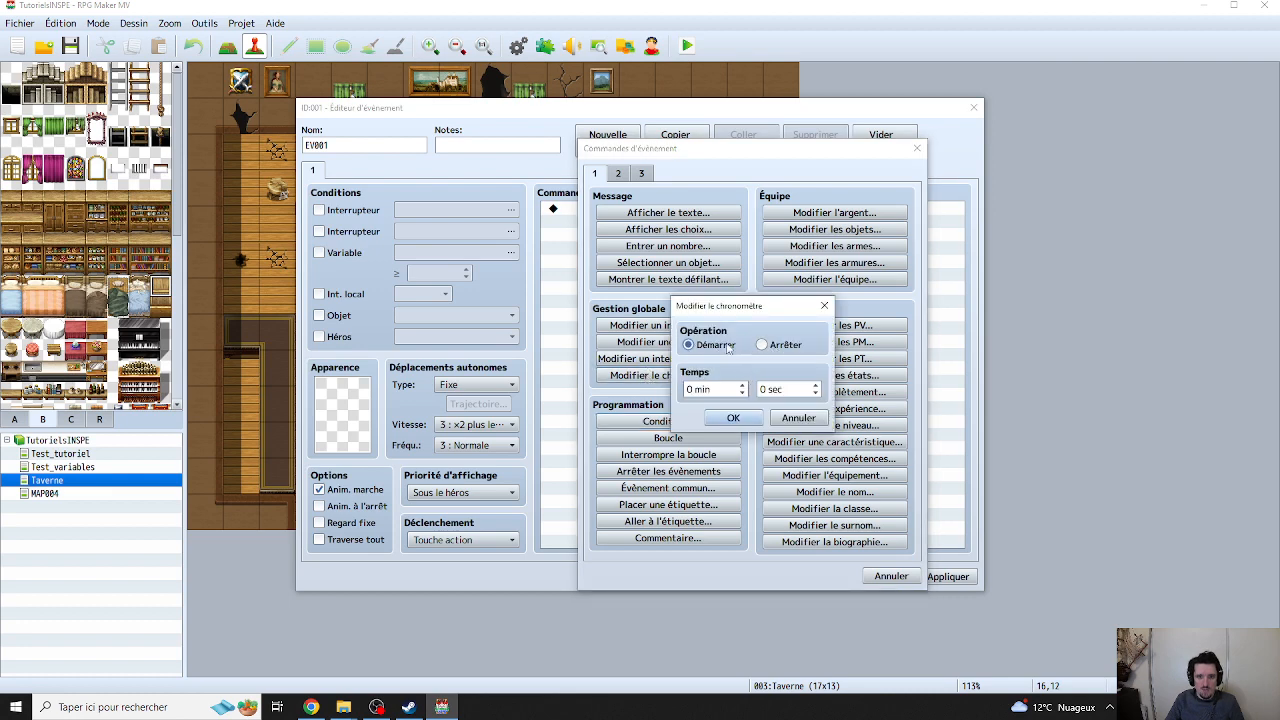
pyautogui.click(764, 345)
pyautogui.click(733, 418)
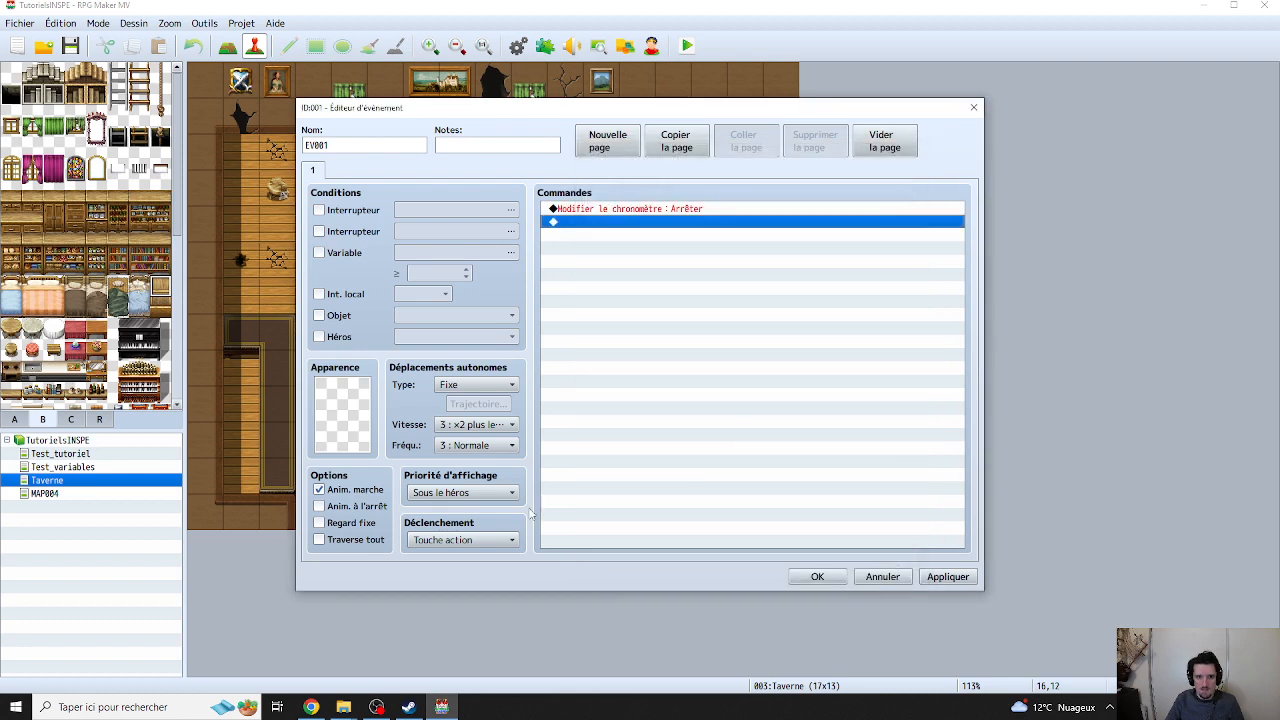
# - Set the new tavern event's trigger to Parallèle and confirm the event
pyautogui.click(462, 540)
pyautogui.click(466, 618)
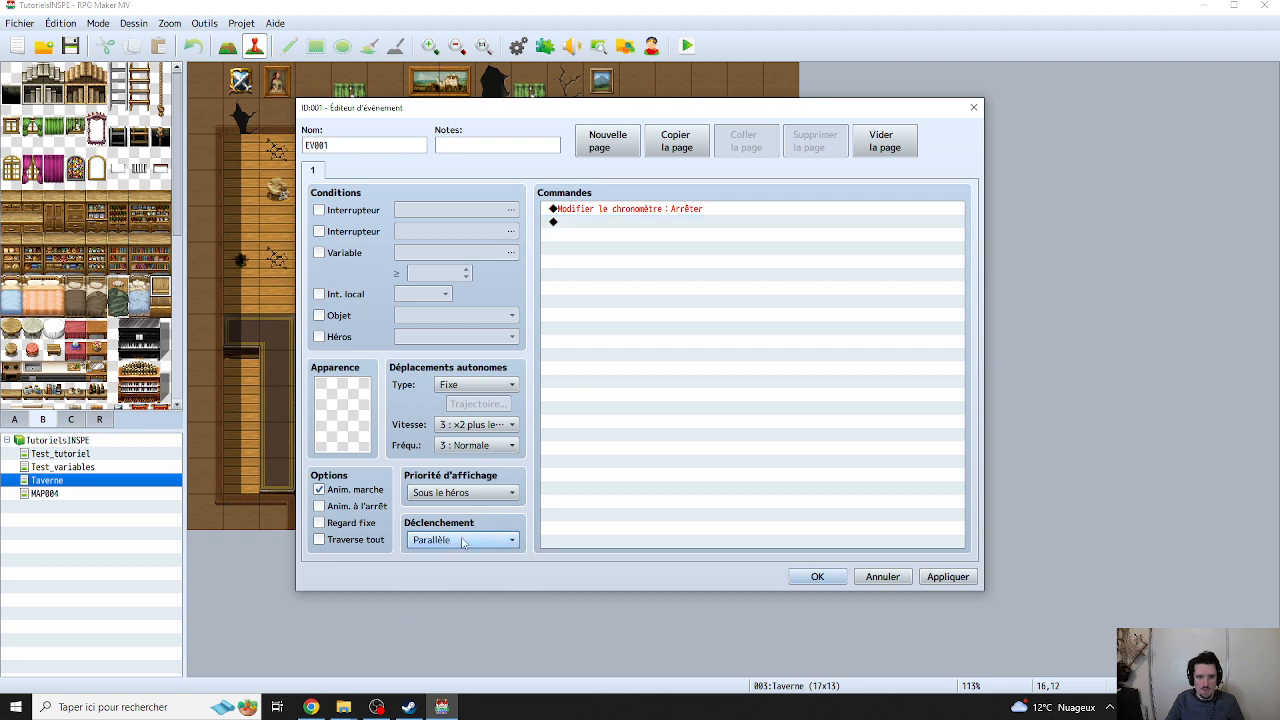
pyautogui.click(817, 576)
# - Launch a playtest with the changes saved, start a new game and dismiss the statue's message
pyautogui.click(687, 46)
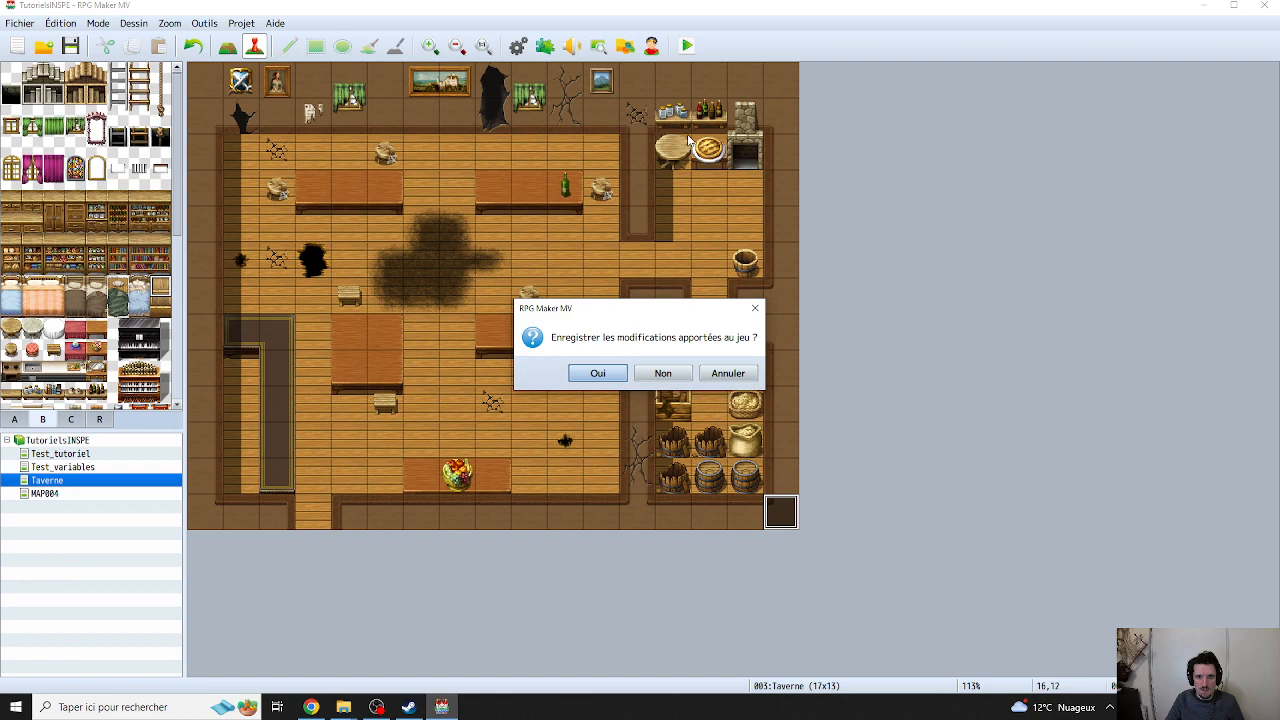
pyautogui.click(597, 371)
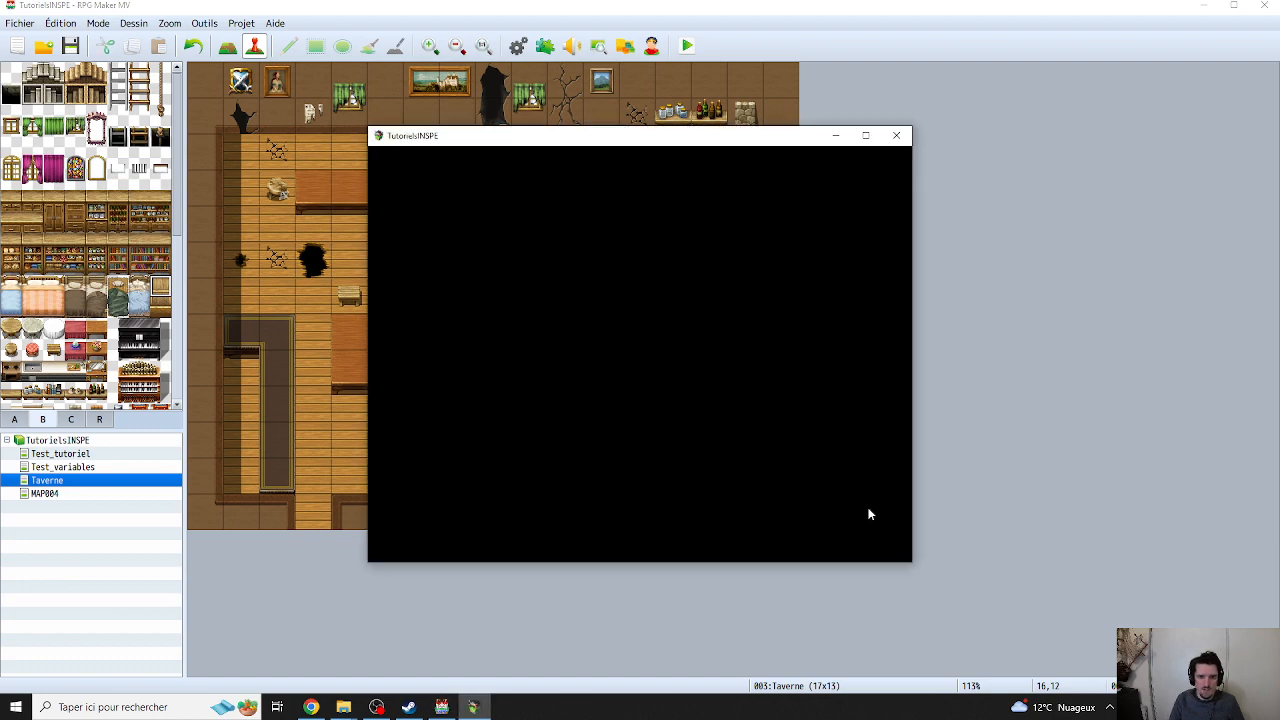
pyautogui.press('Return')
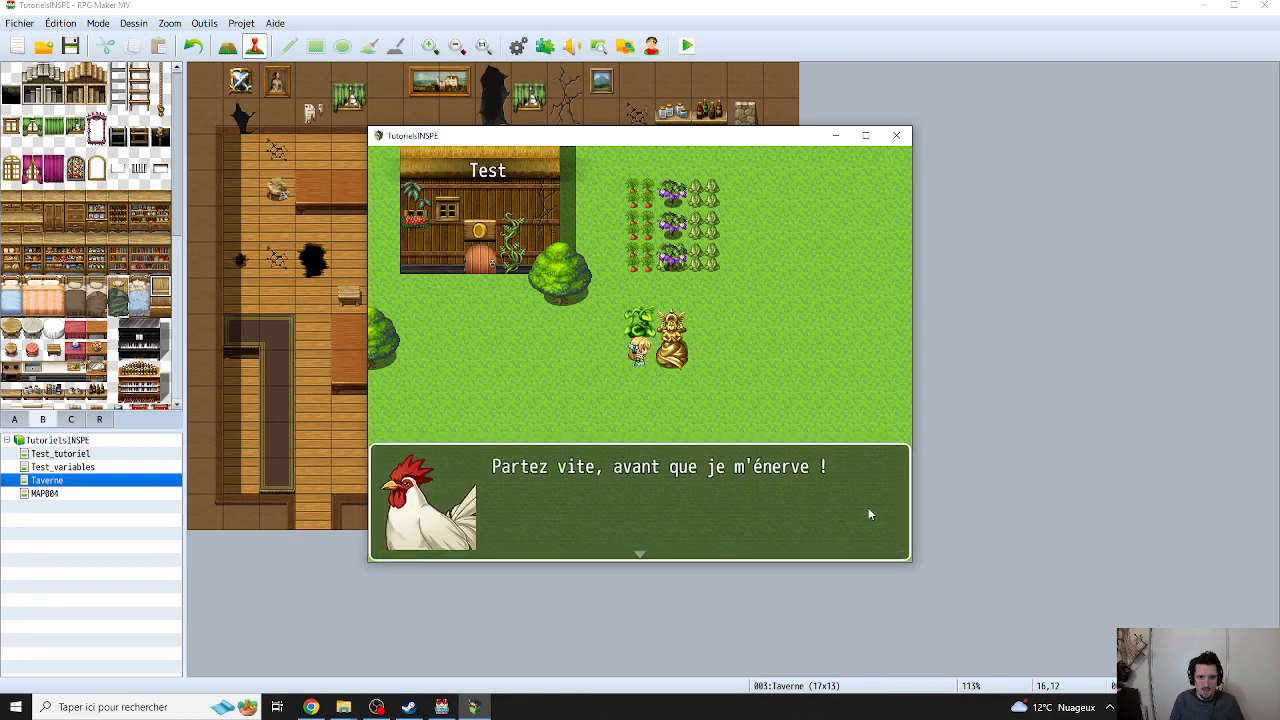
pyautogui.press('Return')
# - Enter the house before time runs out, check the timer inside the tavern and end the playtest
pyautogui.press('Left')
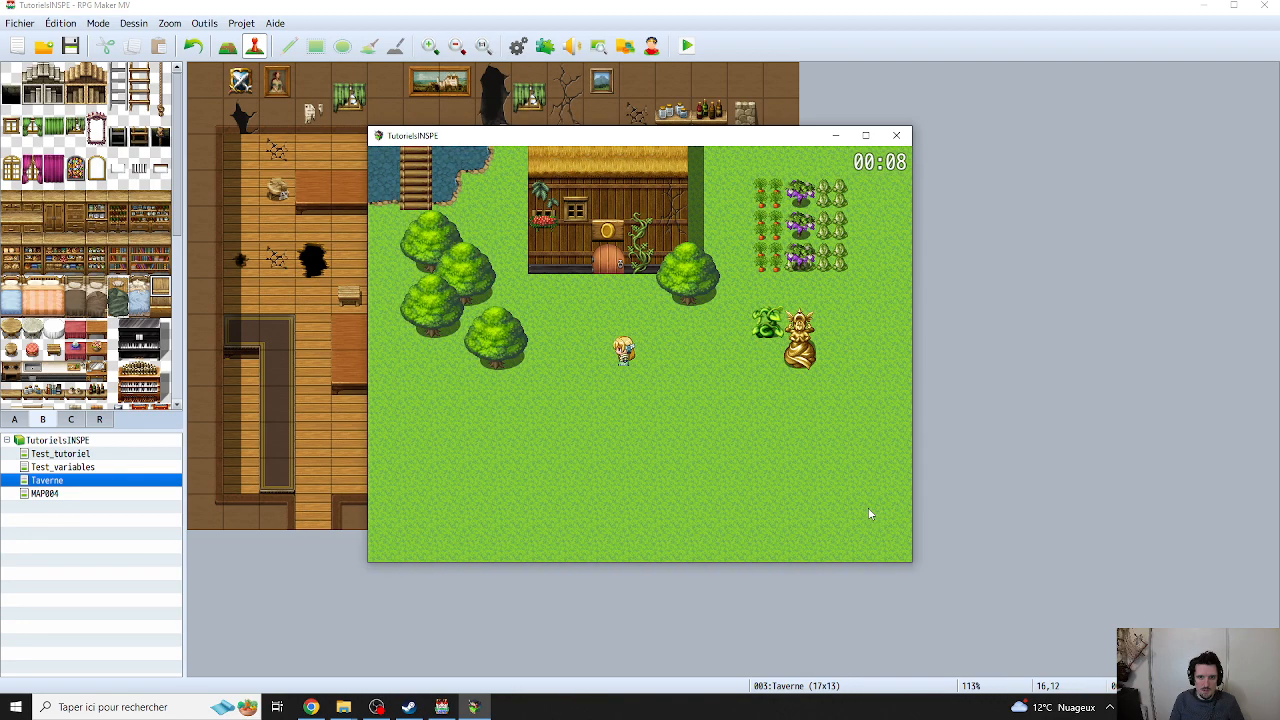
pyautogui.press('Up')
pyautogui.press('Return')
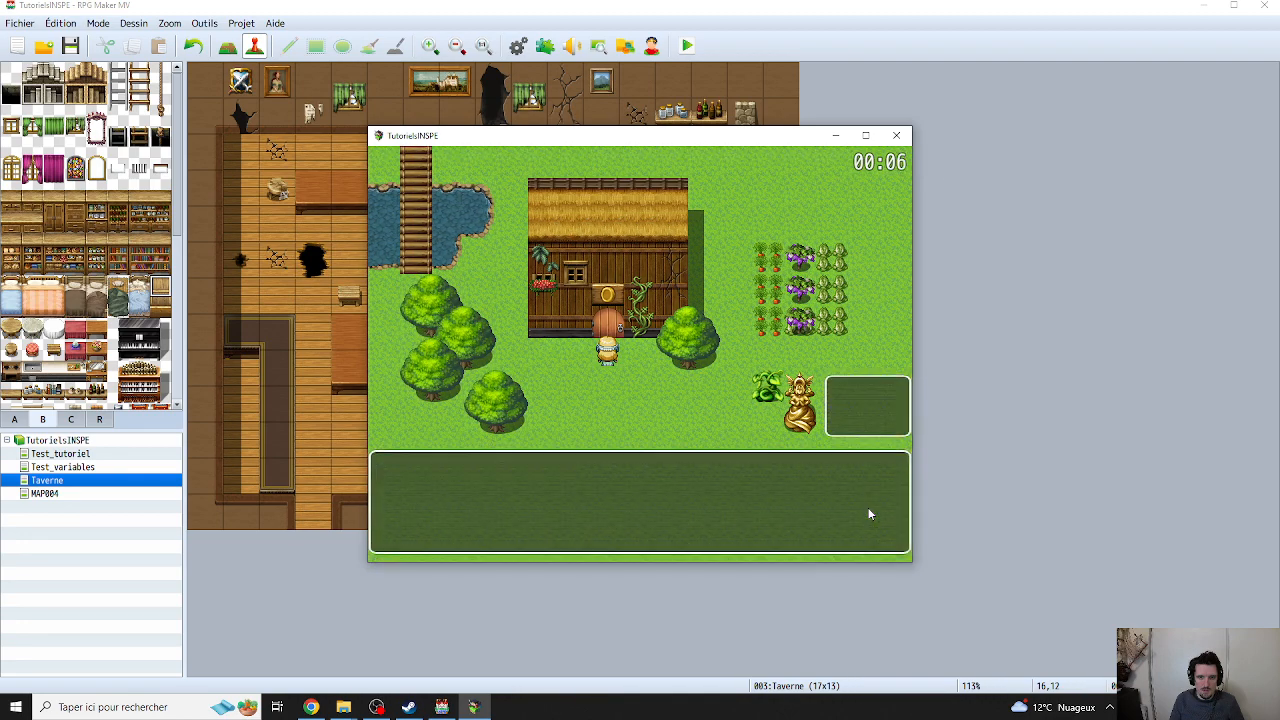
pyautogui.press('Up')
pyautogui.press('Right')
pyautogui.press('Right')
pyautogui.press('Right')
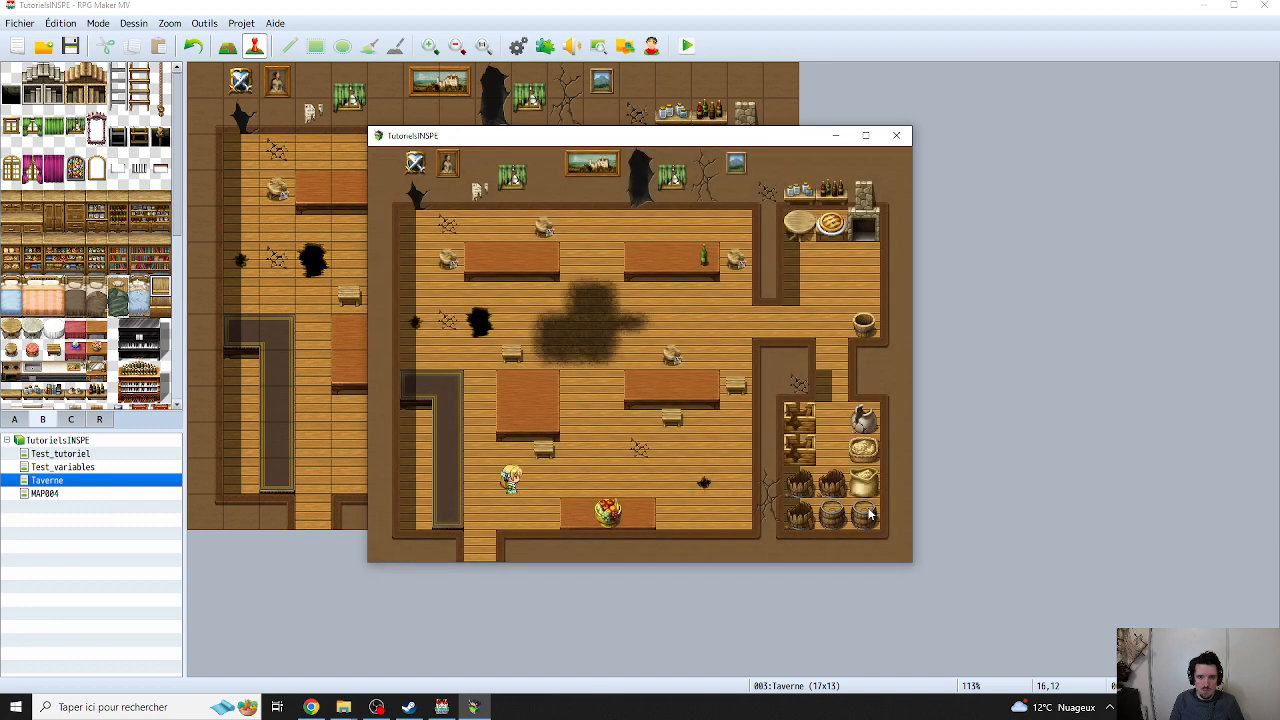
pyautogui.click(895, 136)
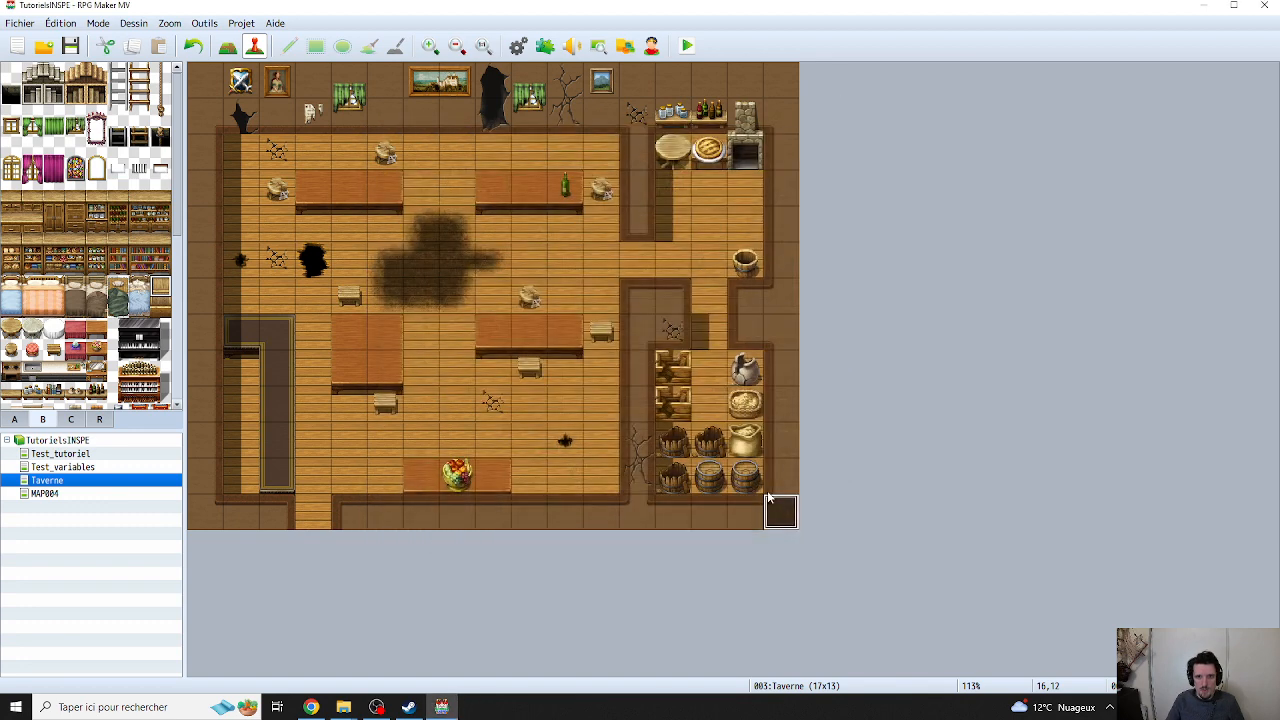
# - Change the trigger of the tavern's corner event to Automatique and confirm it
pyautogui.doubleClick(780, 515)
pyautogui.click(500, 540)
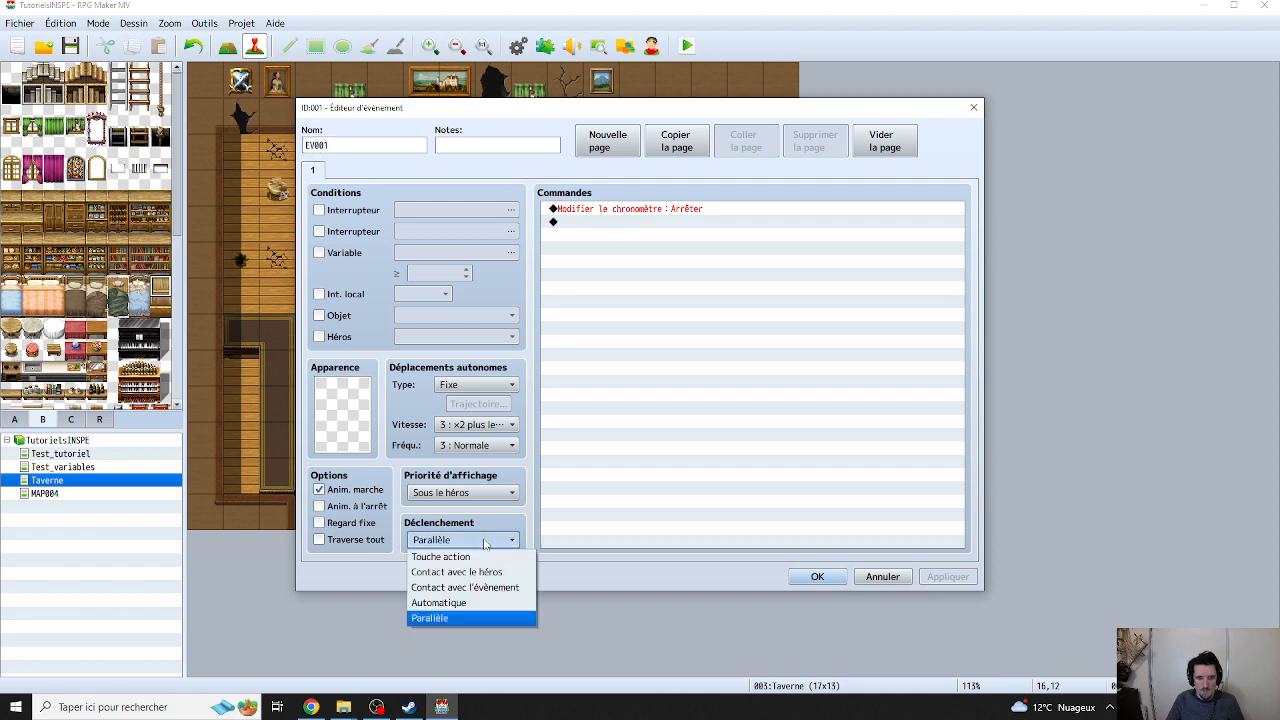
pyautogui.click(484, 602)
pyautogui.click(817, 576)
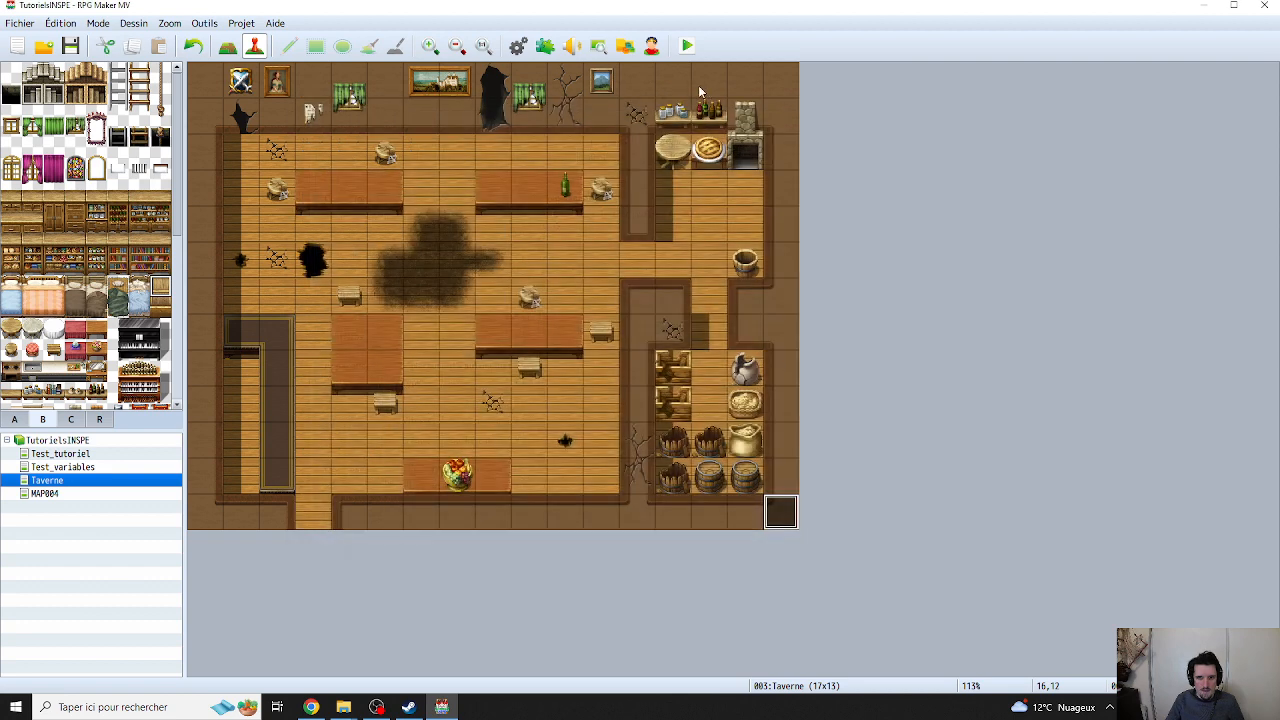
# - Save the changes, start a new game in another playtest and get past the statue's message
pyautogui.click(687, 46)
pyautogui.press('Return')
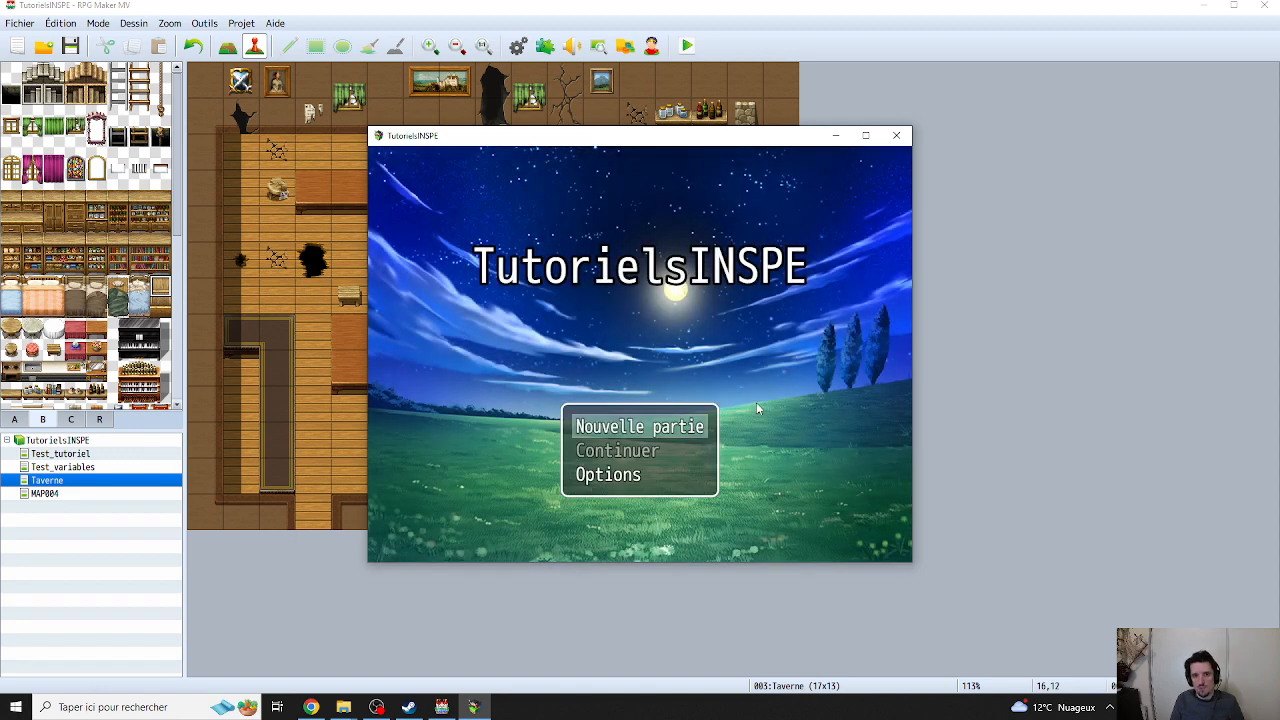
pyautogui.press('Return')
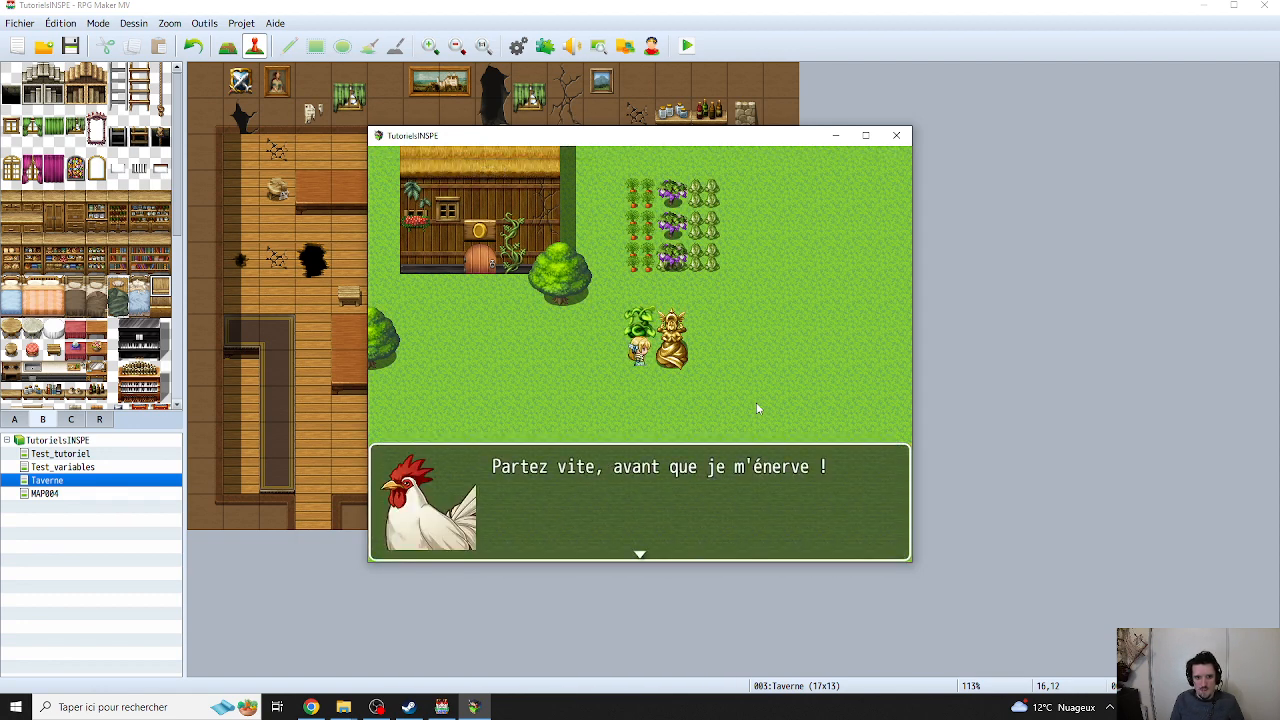
pyautogui.press('Return')
# - Walk the hero through the house door to test the Automatique event in the tavern, and close the playtest
pyautogui.press('Left')
pyautogui.press('Up')
pyautogui.press('Left')
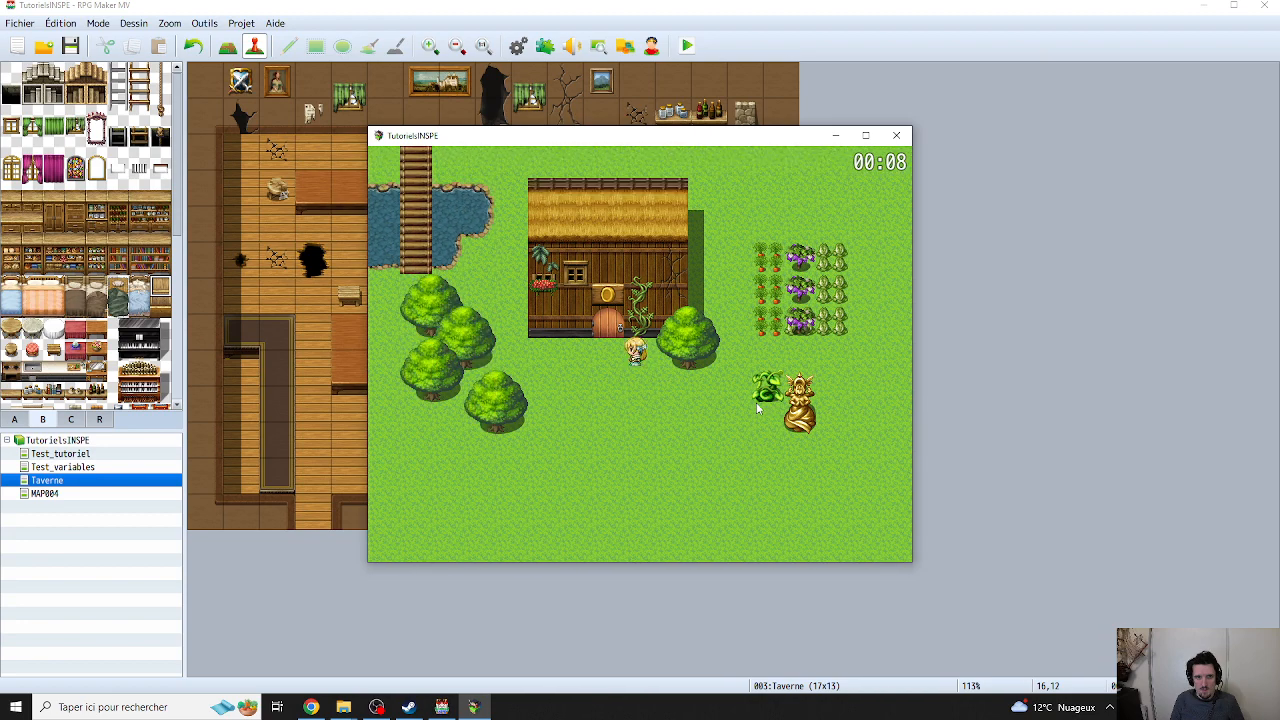
pyautogui.press('Left')
pyautogui.press('Up')
pyautogui.press('Return')
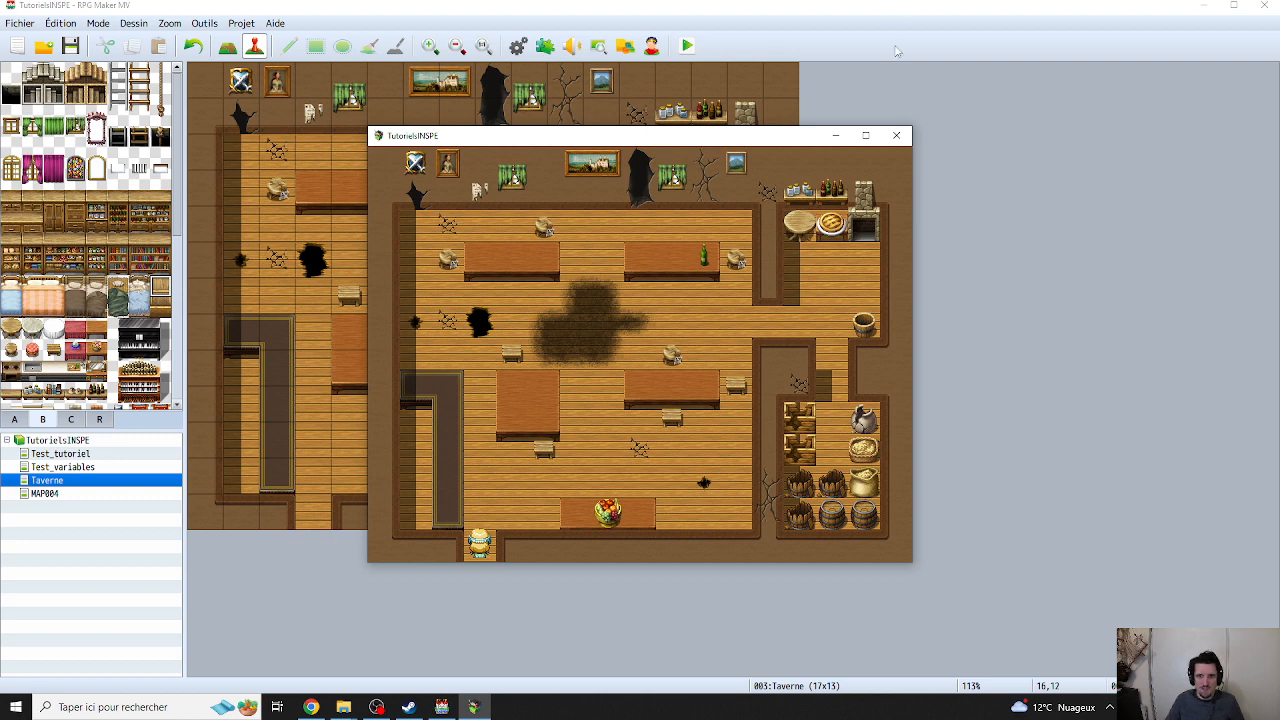
pyautogui.click(896, 135)
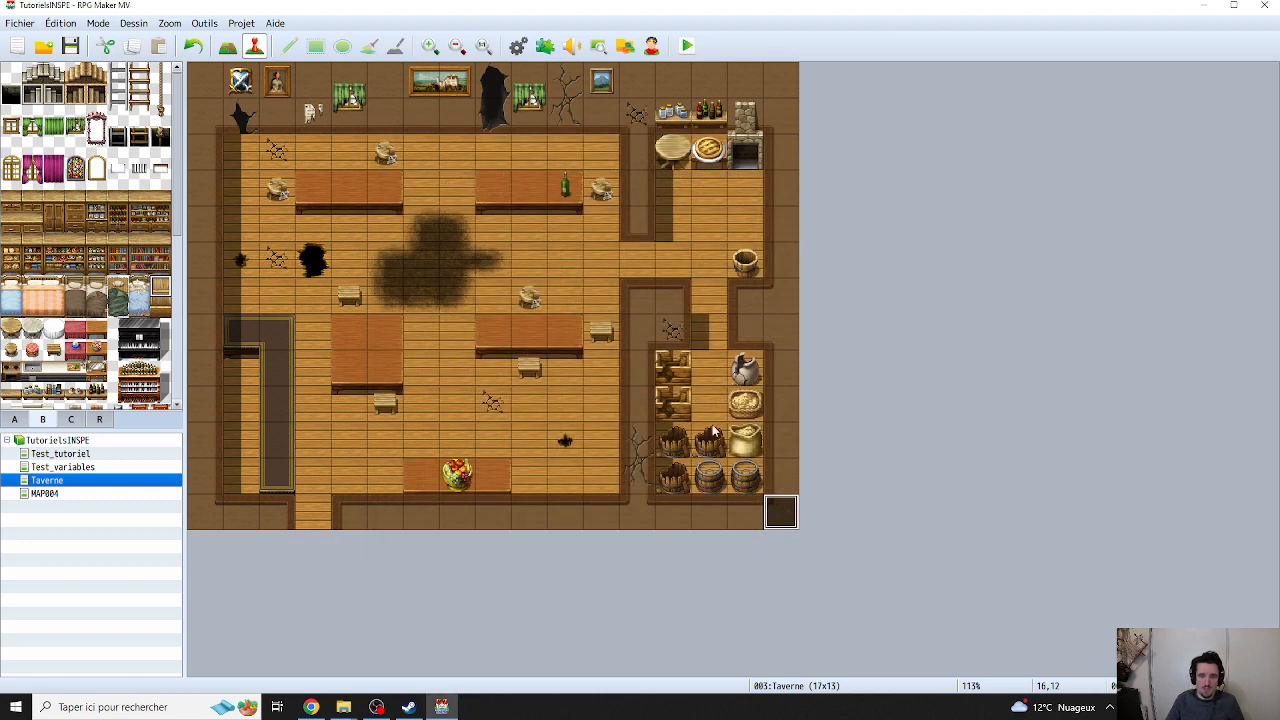
# - Add a command to the tavern's corner event, below the timer stop, that turns local switch A ON
pyautogui.doubleClick(780, 518)
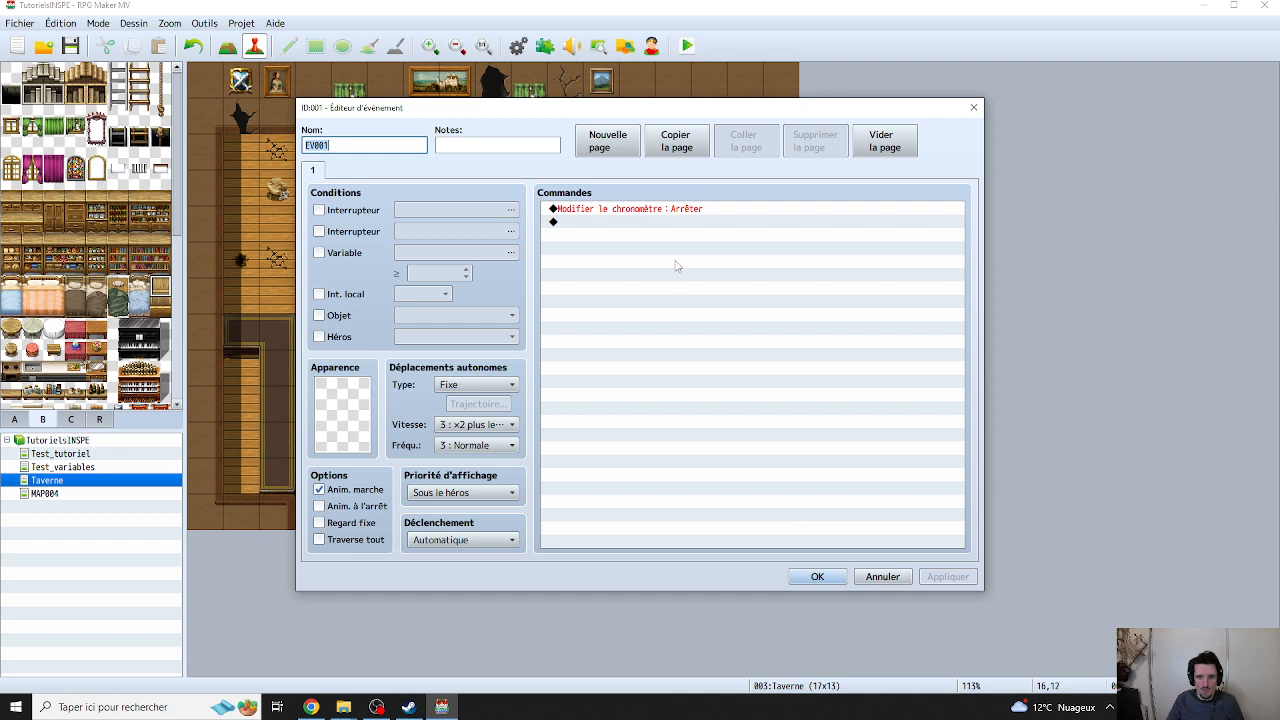
pyautogui.click(632, 222)
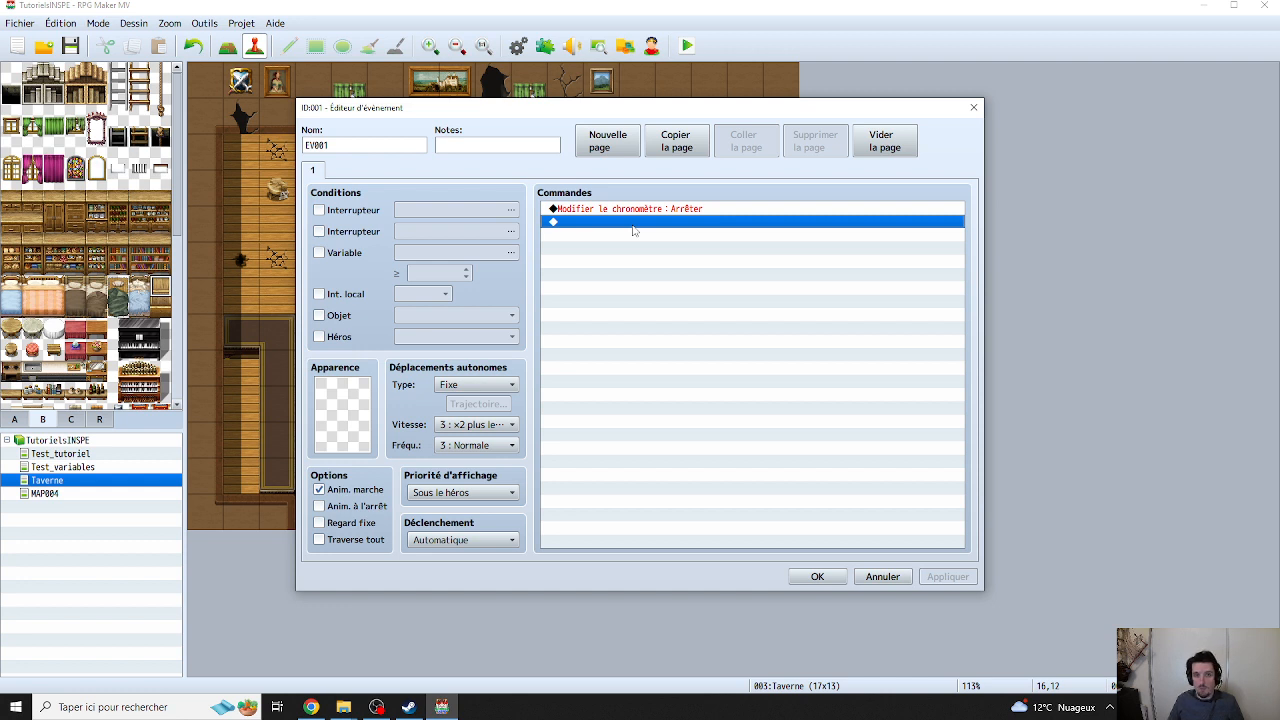
pyautogui.click(448, 541)
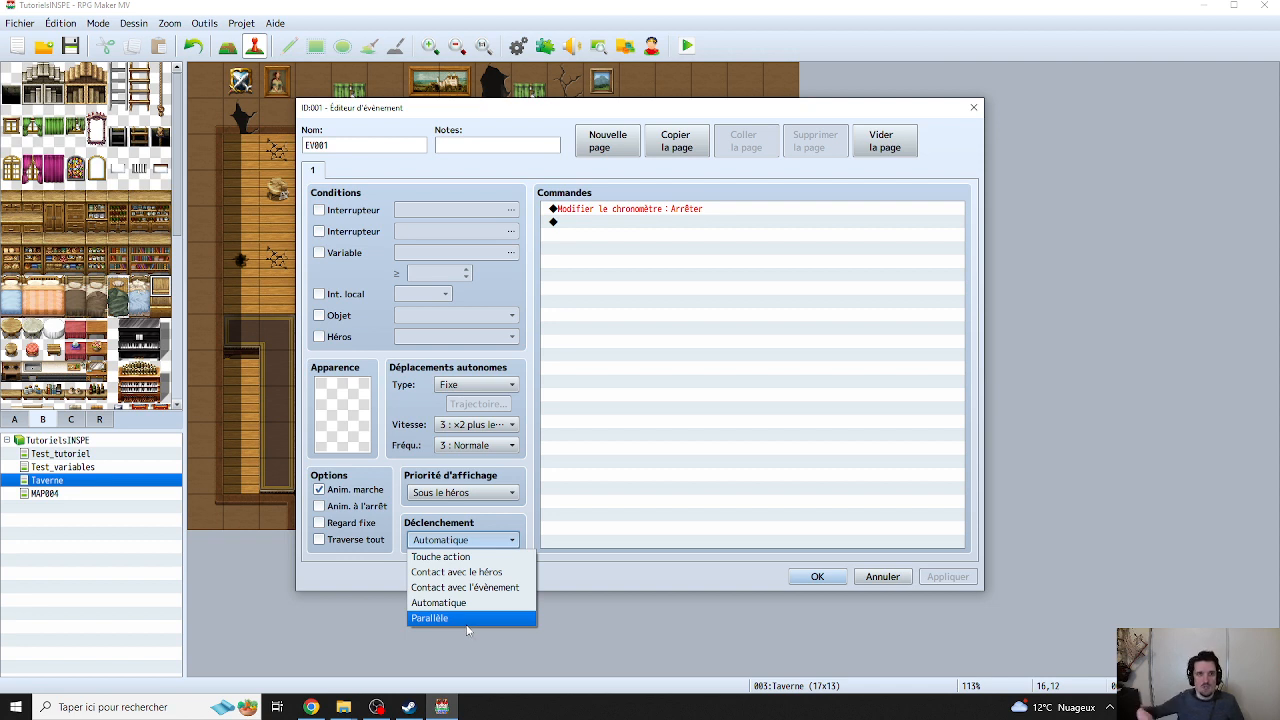
pyautogui.click(610, 222)
pyautogui.rightClick(610, 222)
pyautogui.click(640, 232)
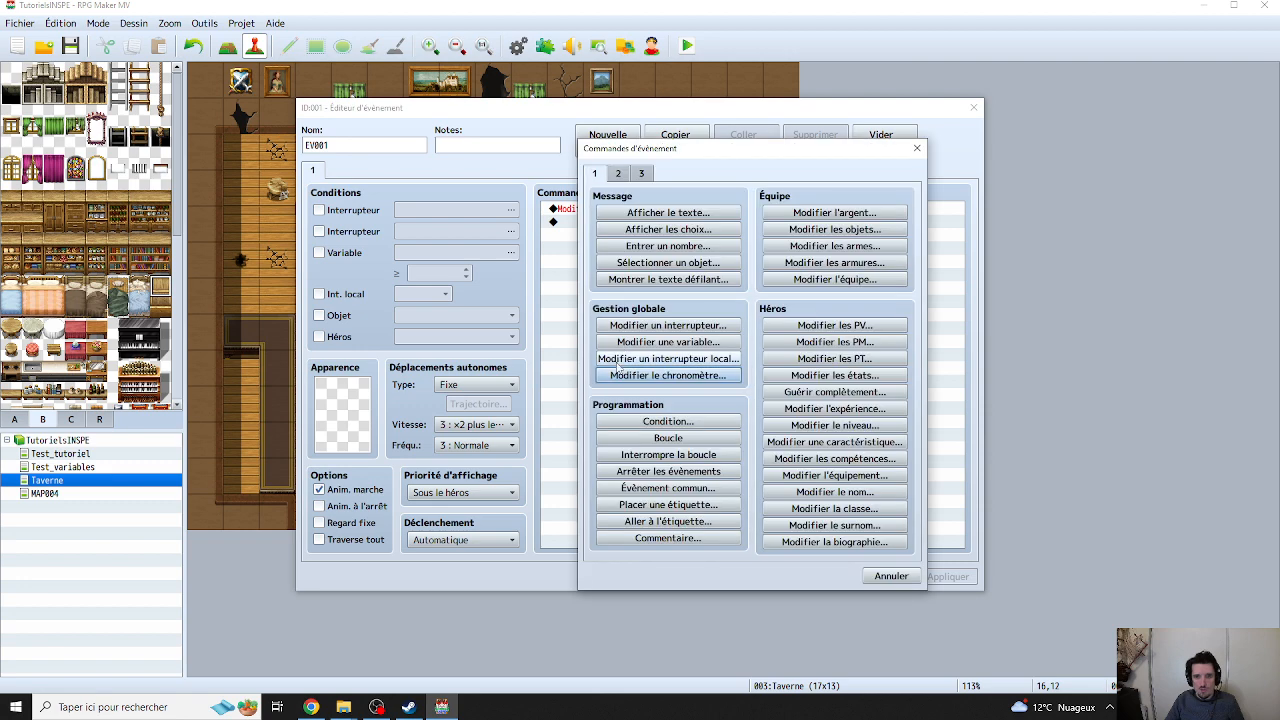
pyautogui.click(677, 362)
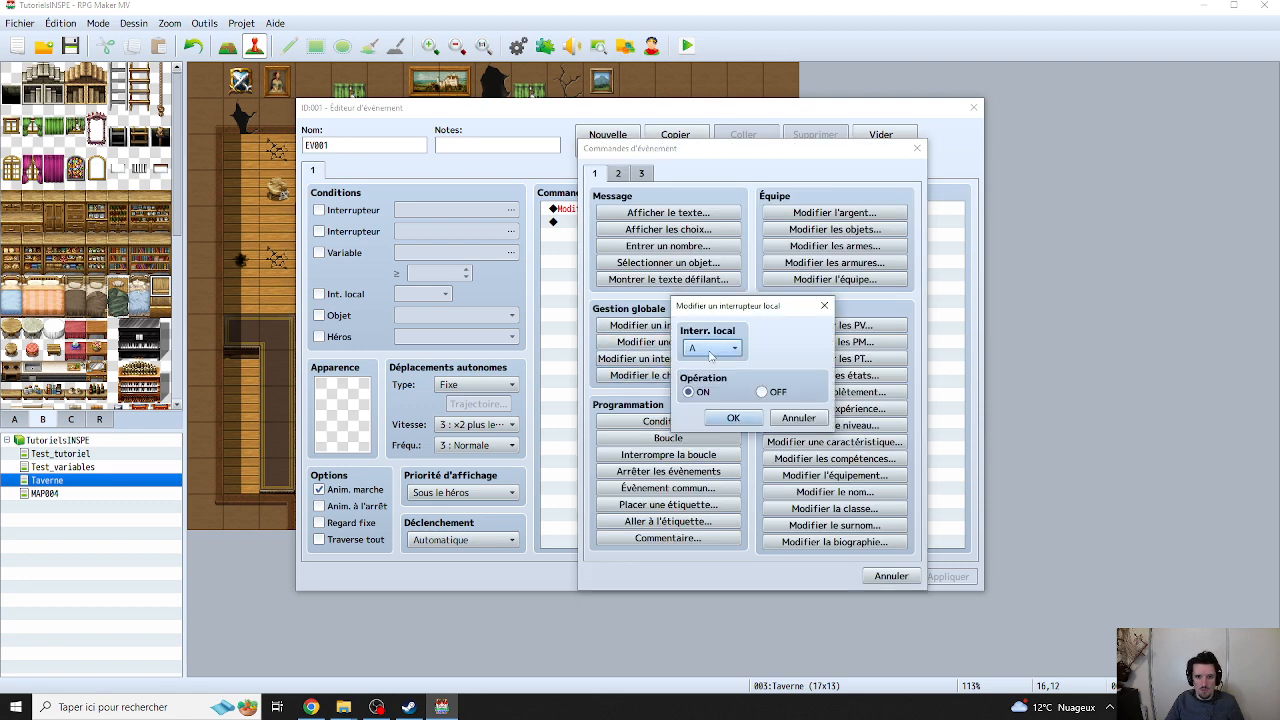
pyautogui.click(733, 418)
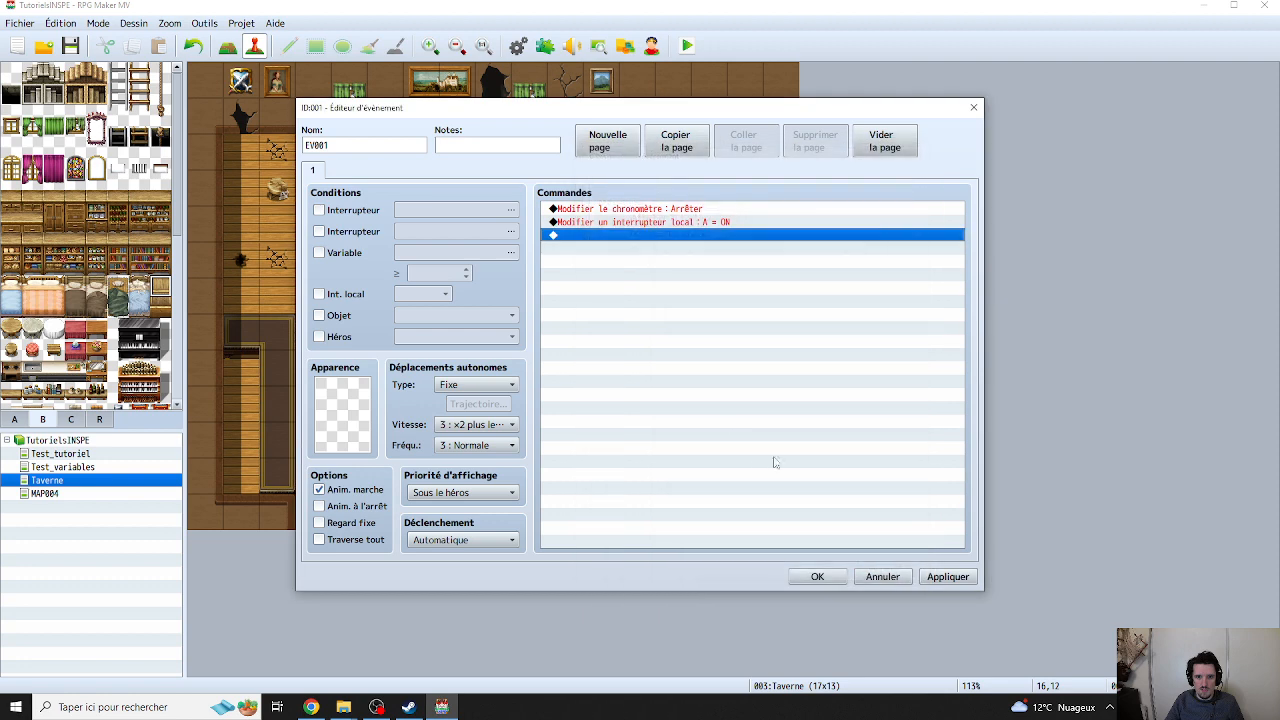
# - Add a second, empty page to the event conditioned on local switch A, then apply and confirm the event
pyautogui.click(609, 148)
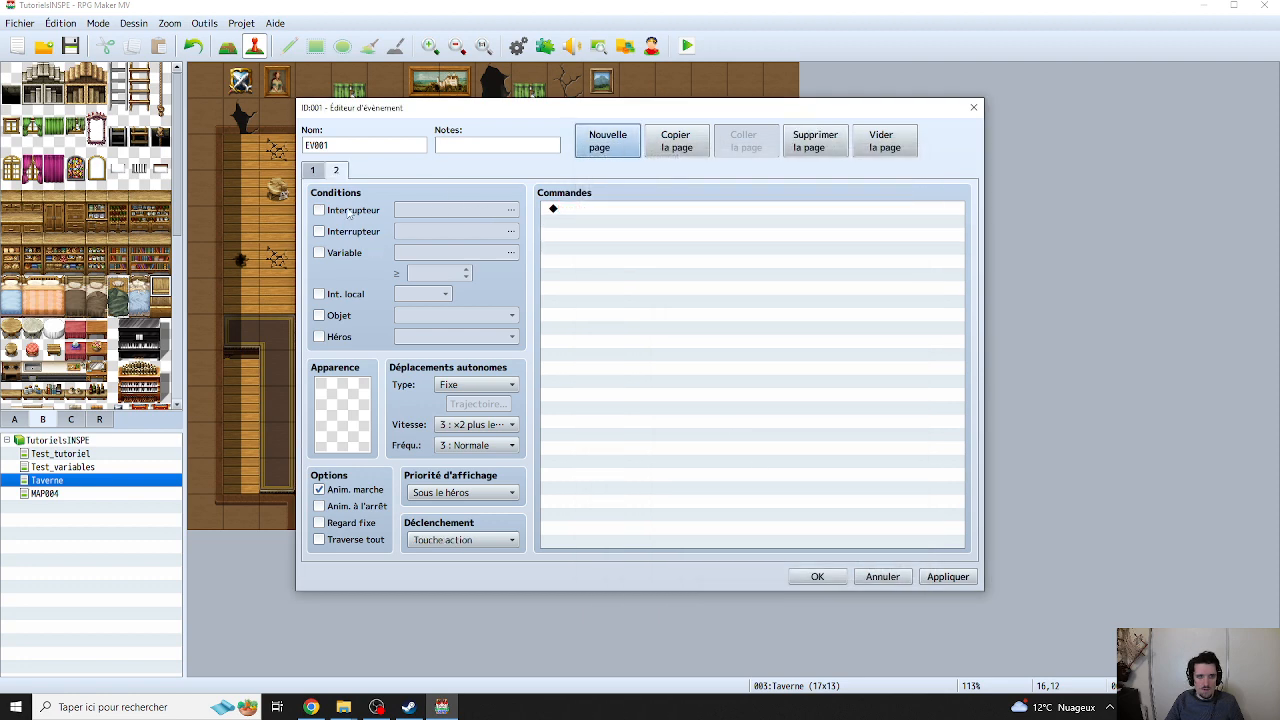
pyautogui.click(346, 296)
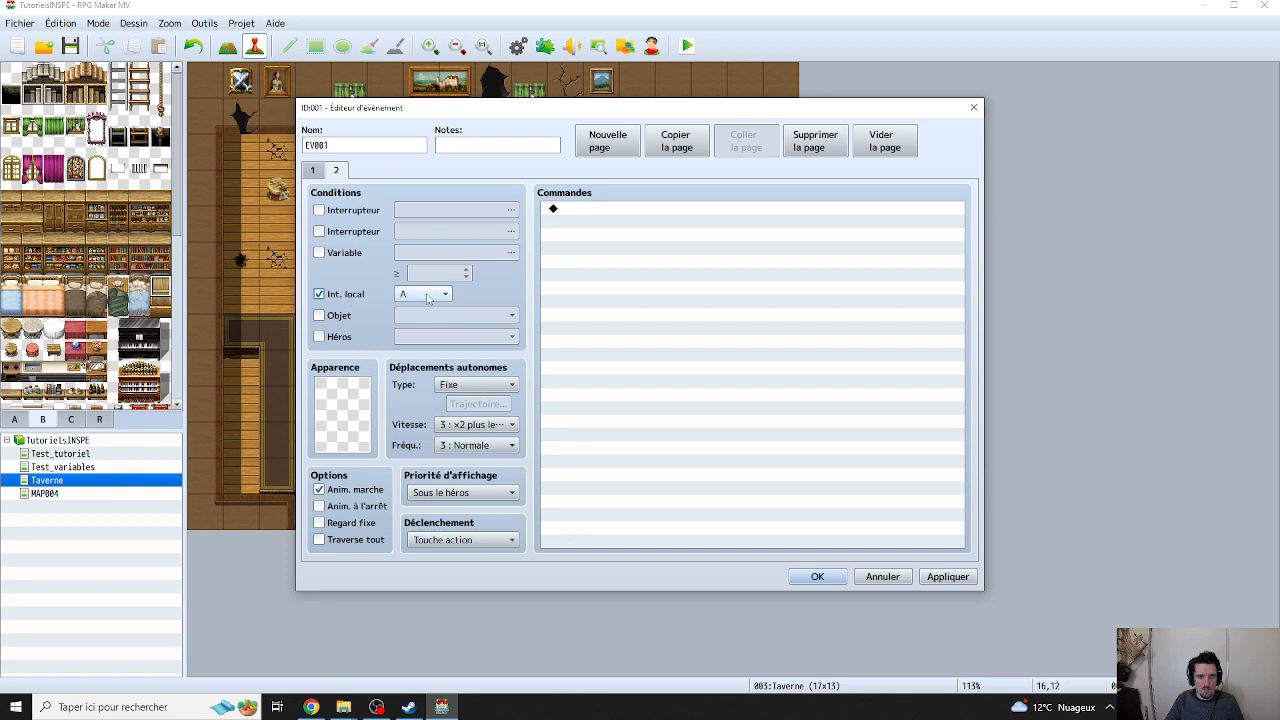
pyautogui.click(312, 171)
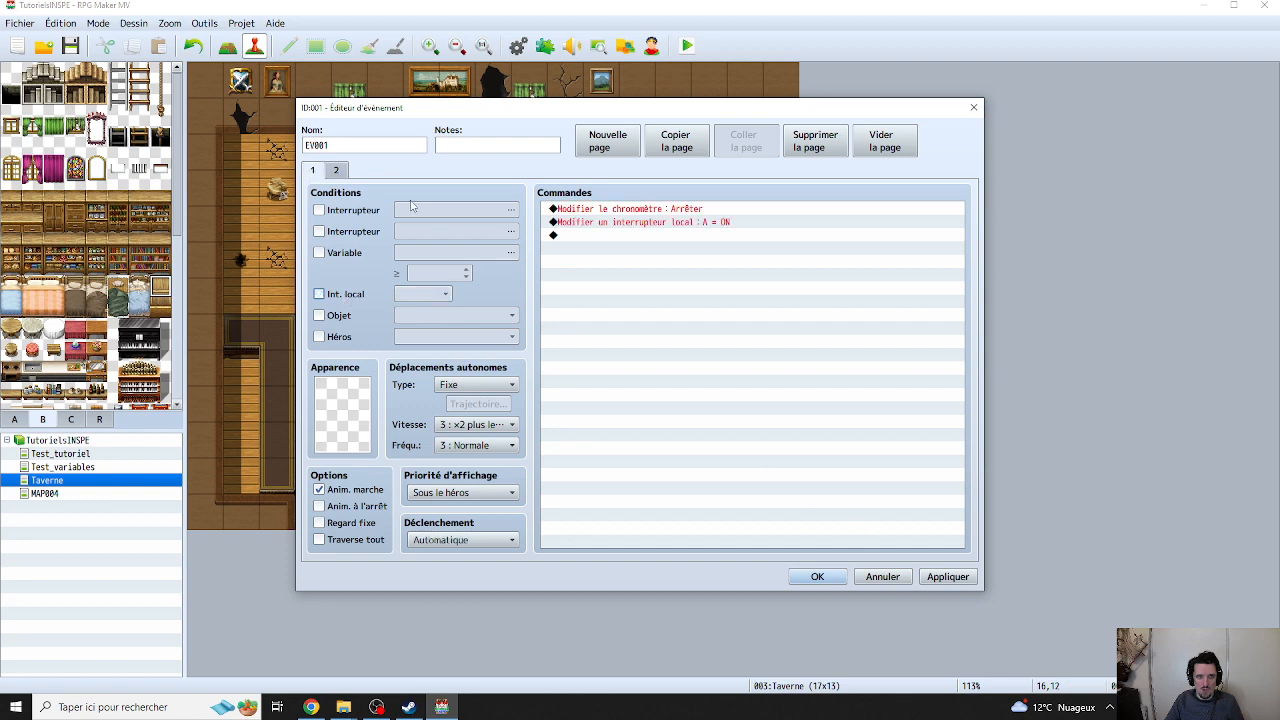
pyautogui.click(675, 222)
pyautogui.click(947, 577)
pyautogui.click(817, 577)
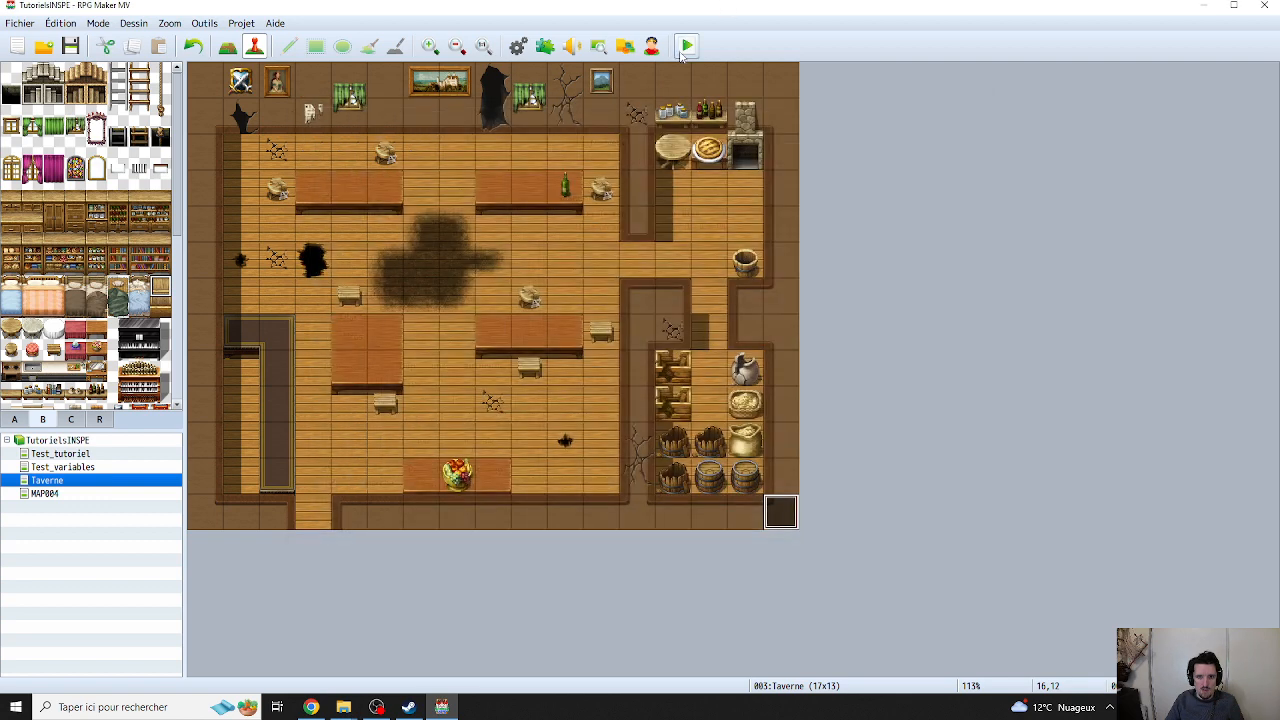
# - Save the changes, launch another playtest and start a new game
pyautogui.click(686, 46)
pyautogui.click(607, 371)
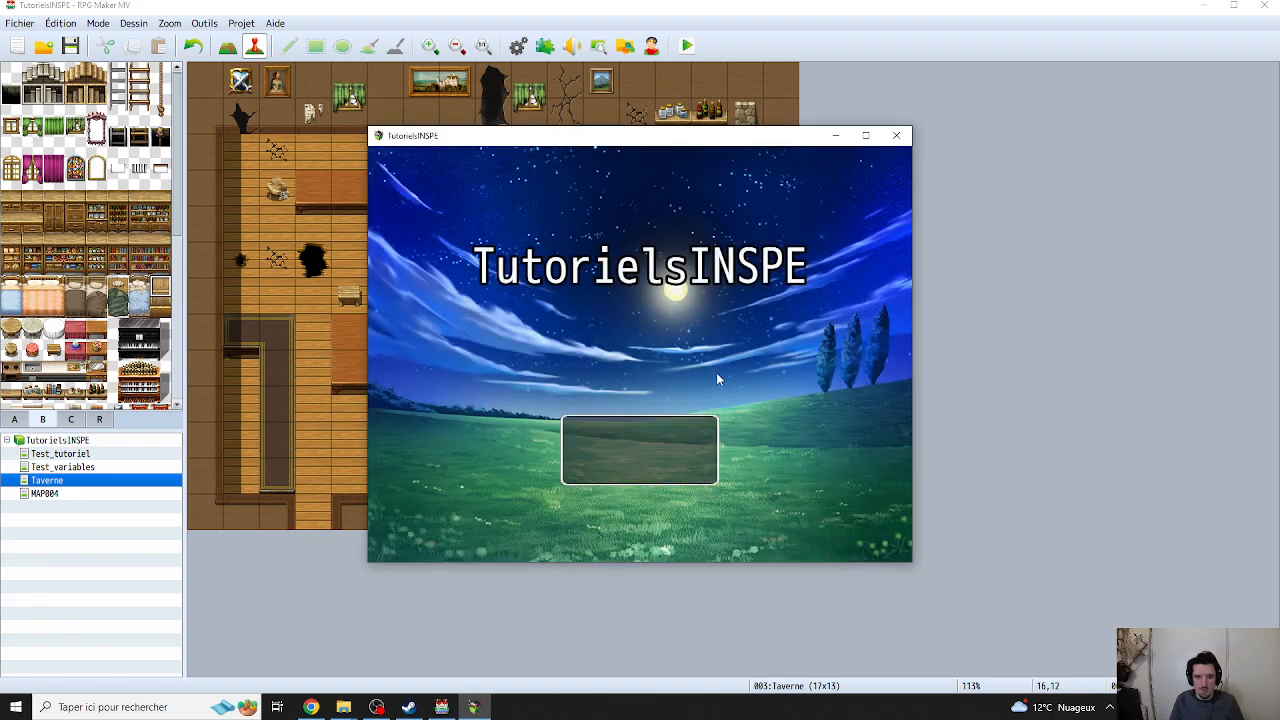
pyautogui.press('Return')
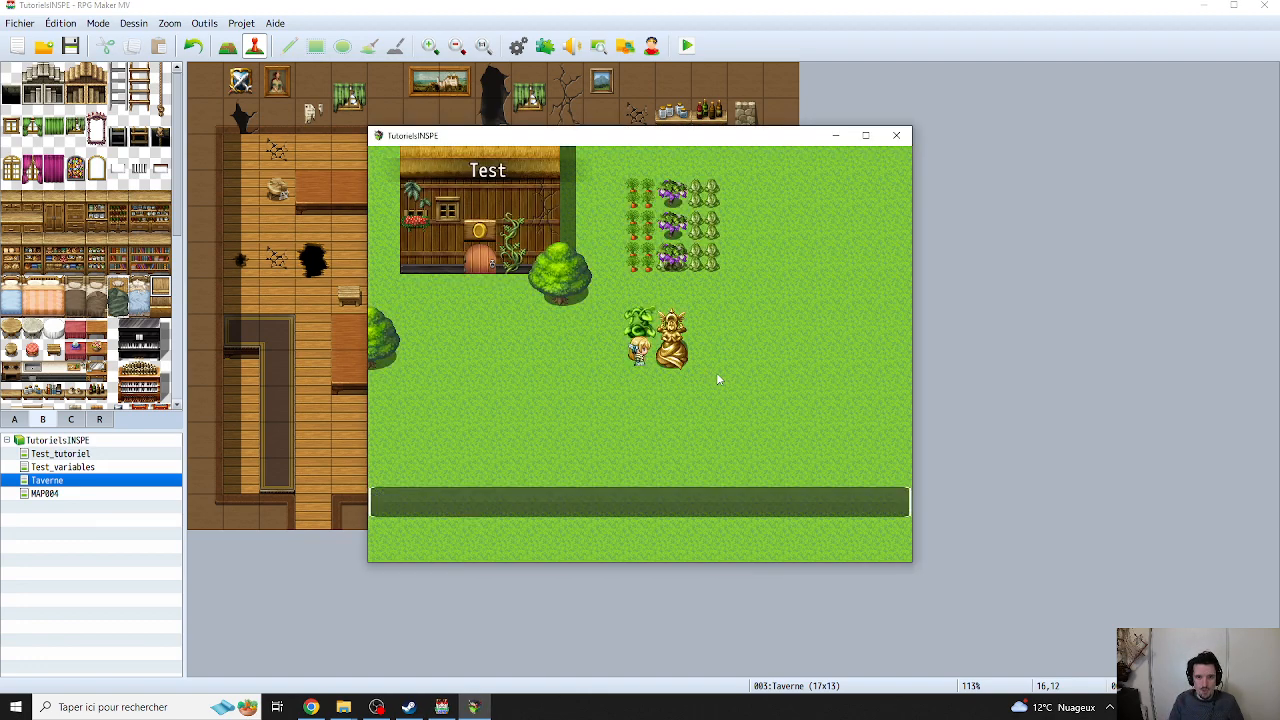
# - Walk the hero from the statue to the house door and accept entering before the countdown ends
pyautogui.press('Left')
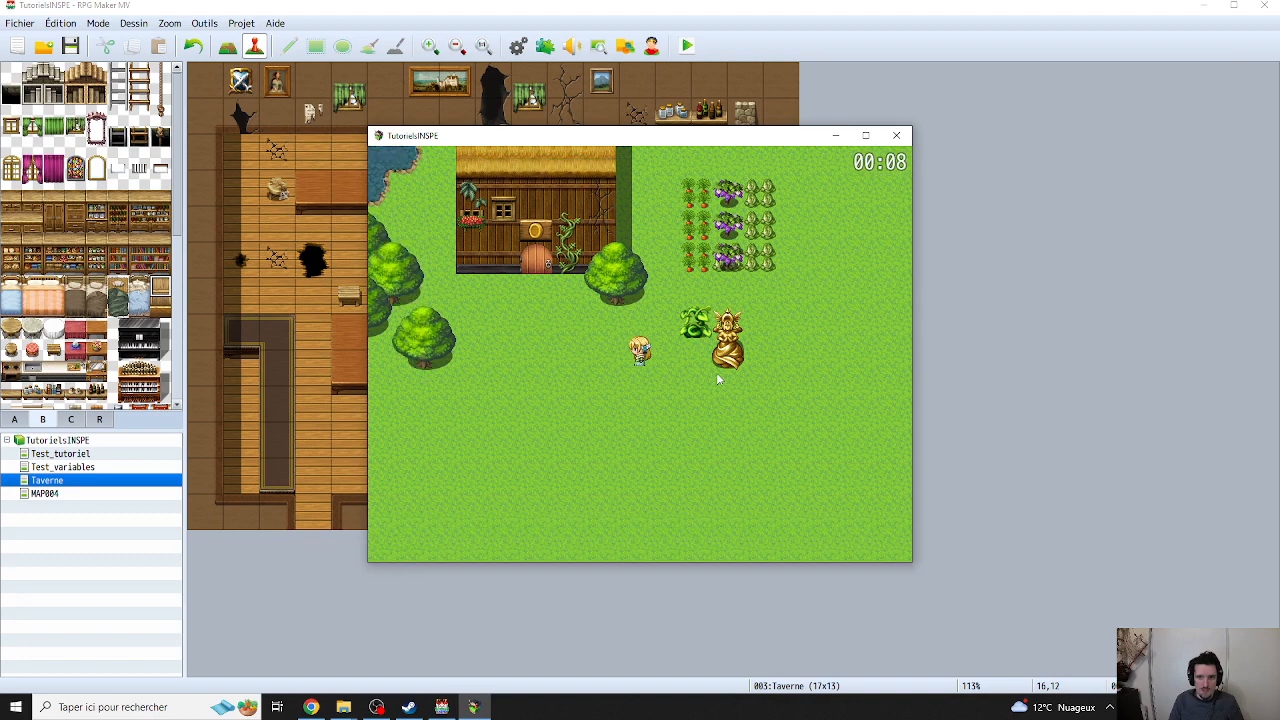
pyautogui.press('Left')
pyautogui.press('Left')
pyautogui.press('Up')
pyautogui.press('Up')
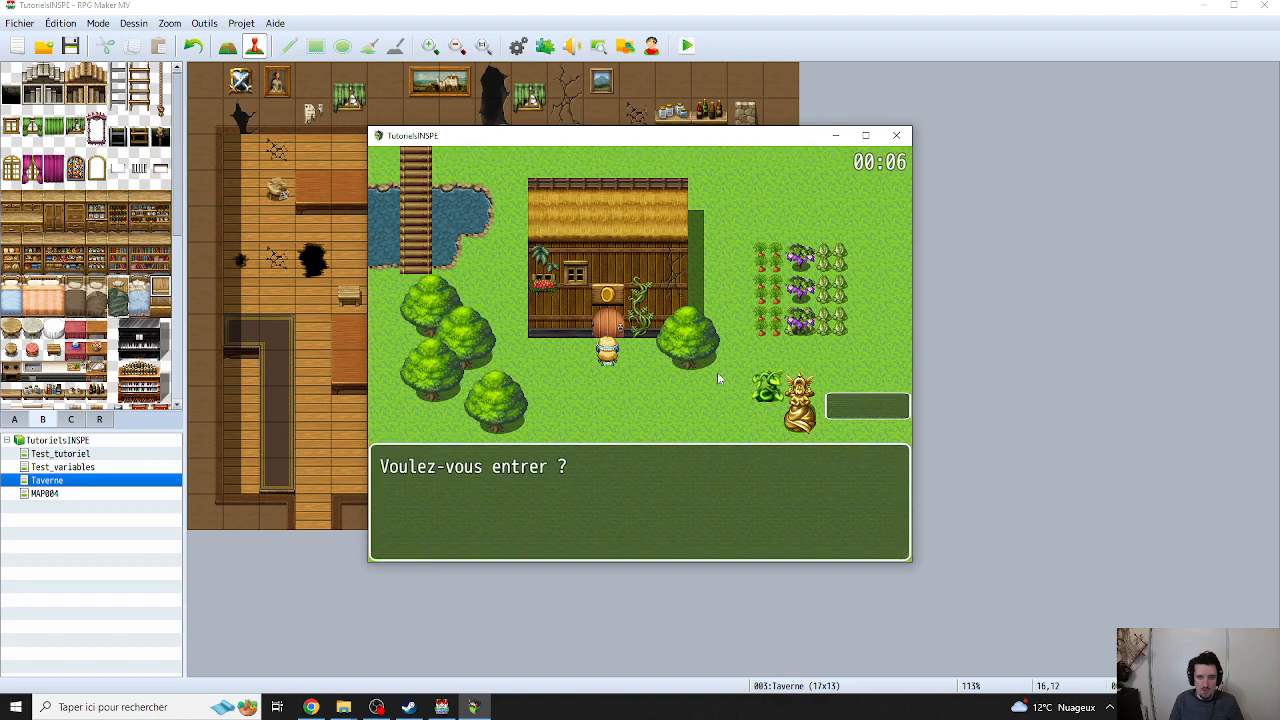
pyautogui.press('Return')
# - Walk the hero around the tavern to check that movement works with the timer stopped, and close the playtest
pyautogui.press('Up')
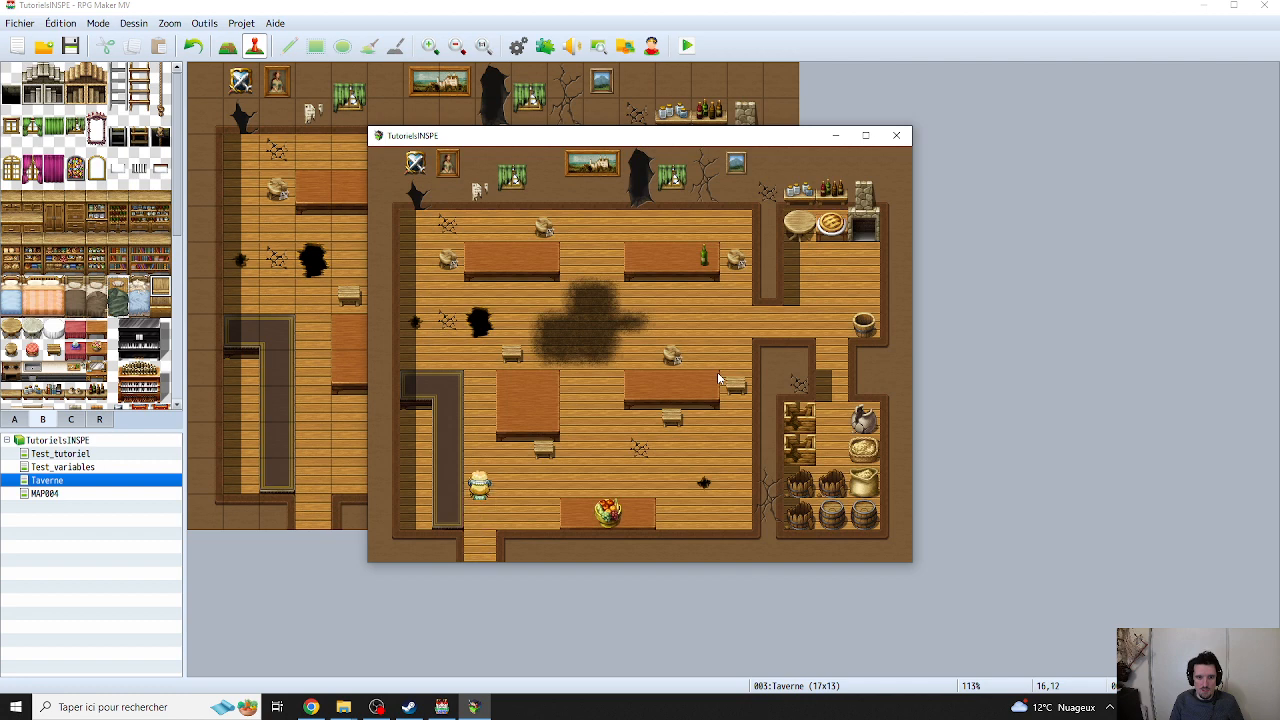
pyautogui.press('Up')
pyautogui.press('Right')
pyautogui.press('Right')
pyautogui.press('Right')
pyautogui.press('Right')
pyautogui.press('Right')
pyautogui.press('Right')
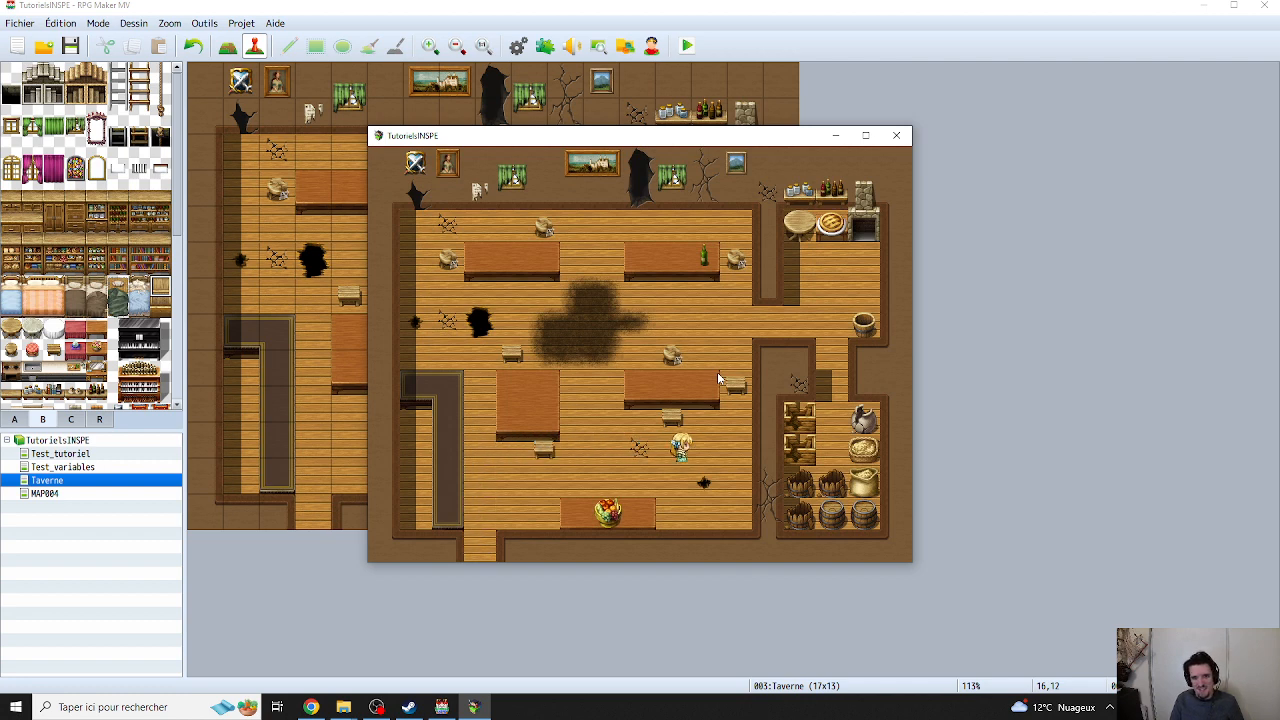
pyautogui.press('Right')
pyautogui.press('Right')
pyautogui.press('Up')
pyautogui.press('Up')
pyautogui.press('Up')
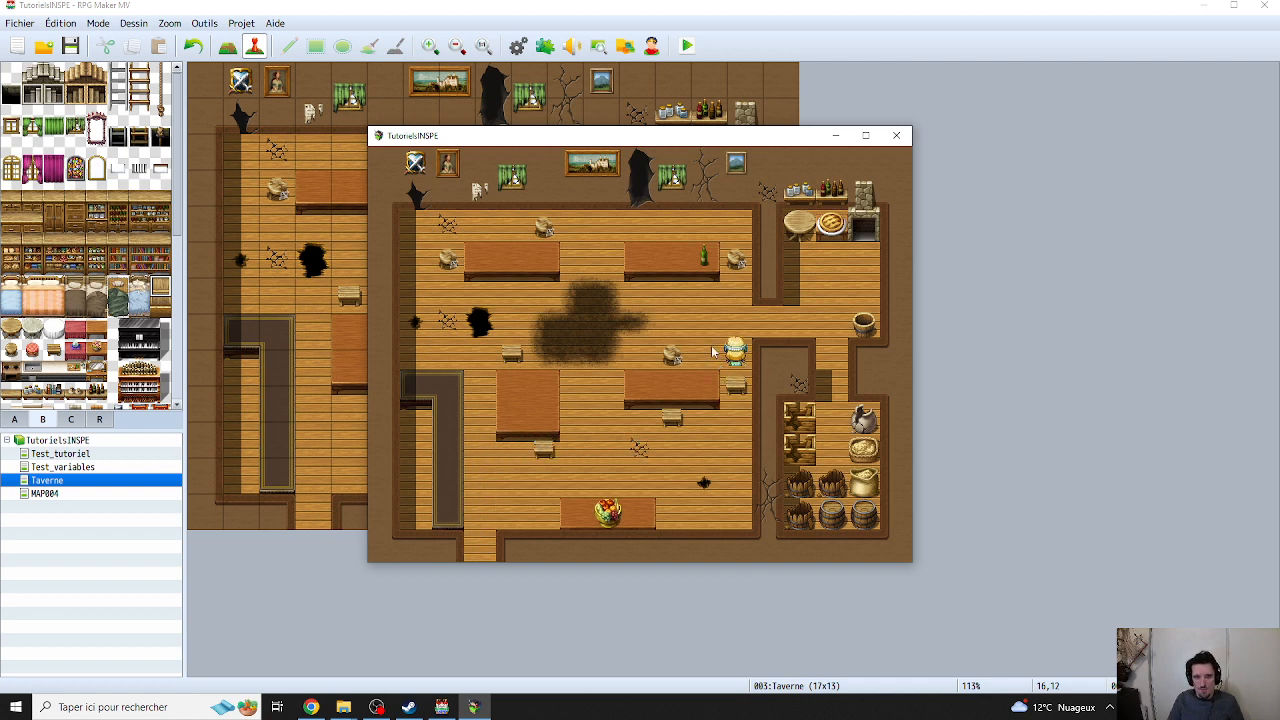
pyautogui.click(895, 137)
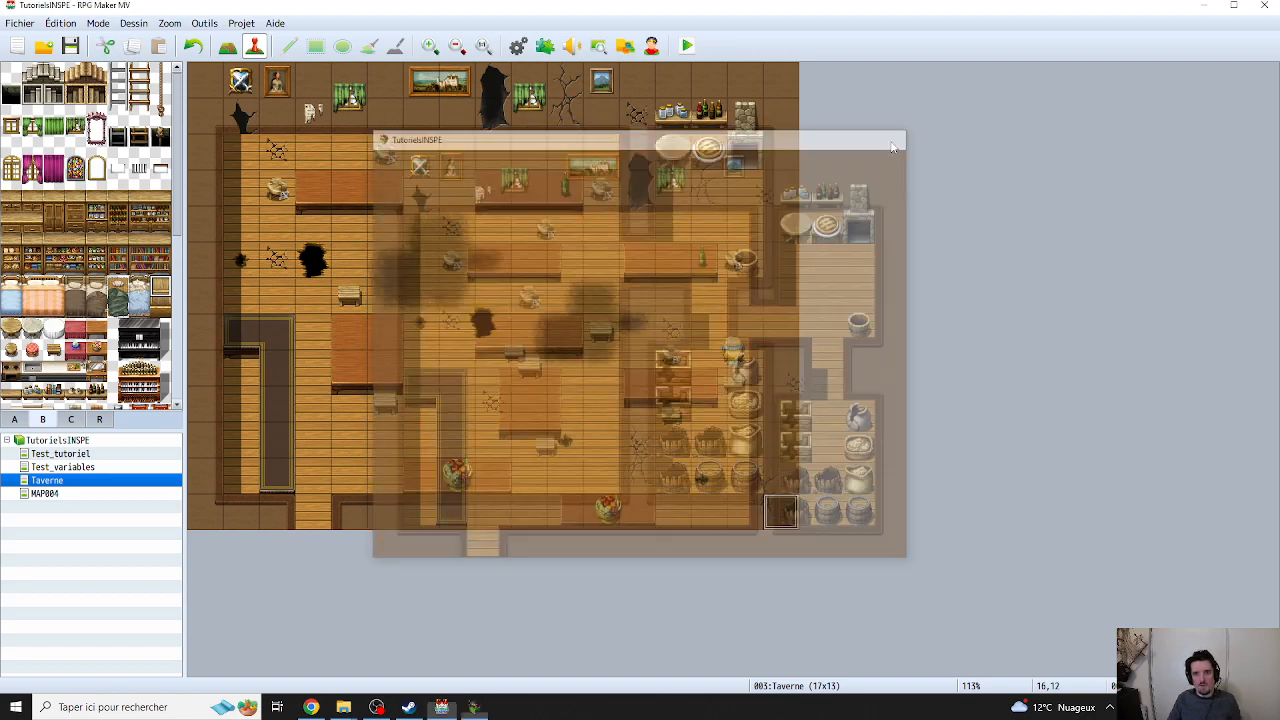